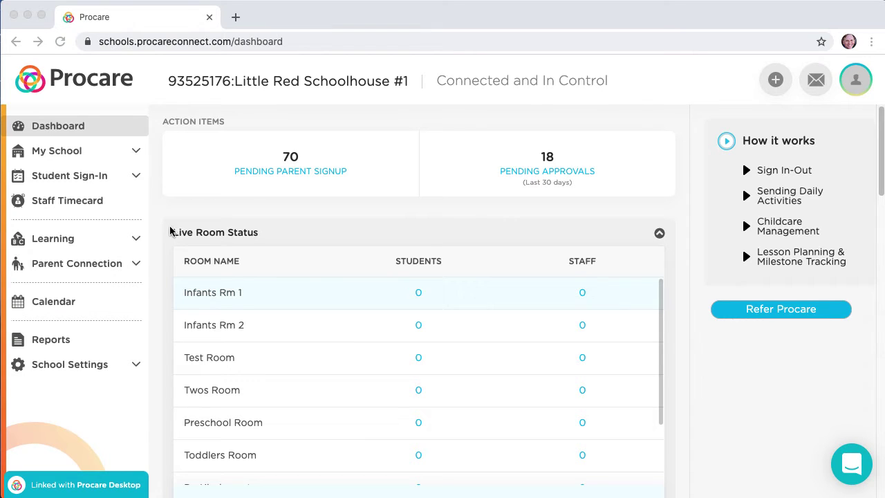
Open the weekly lesson plans, view the Dec 7 – Dec 13 week, and return to Nov 30 – Dec 6
left_click(158, 240)
left_click(142, 242)
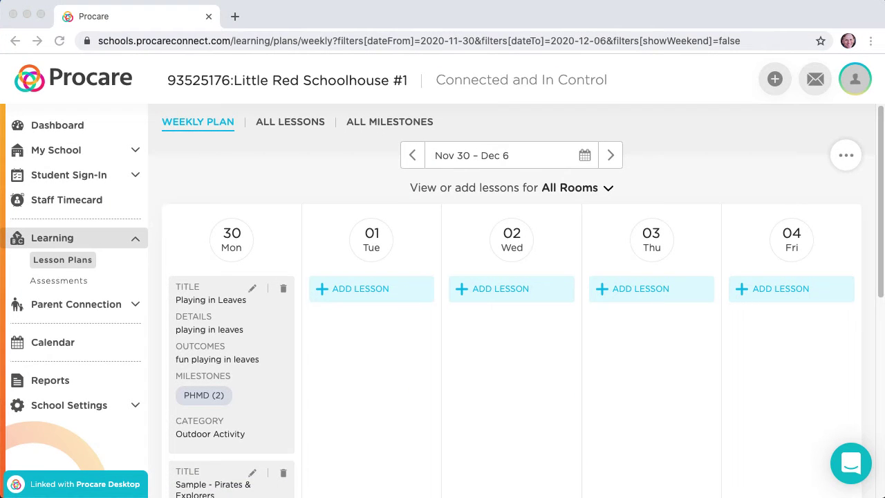
left_click(611, 165)
left_click(611, 157)
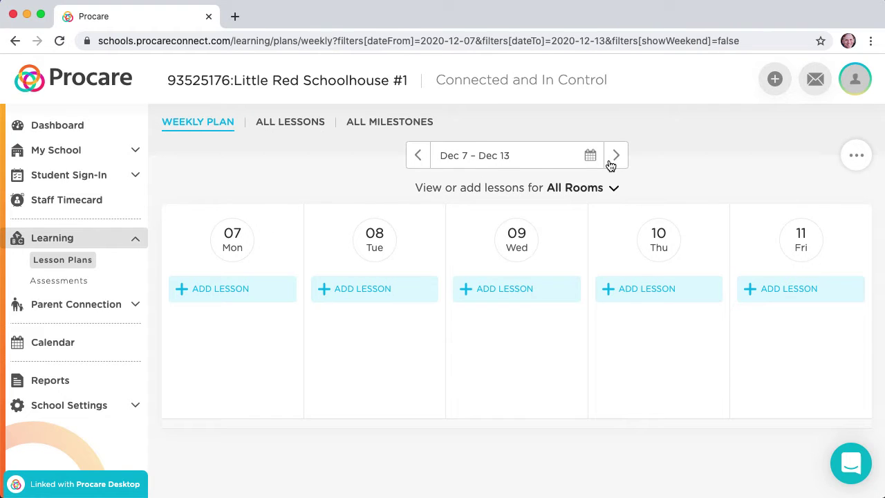
left_click(419, 162)
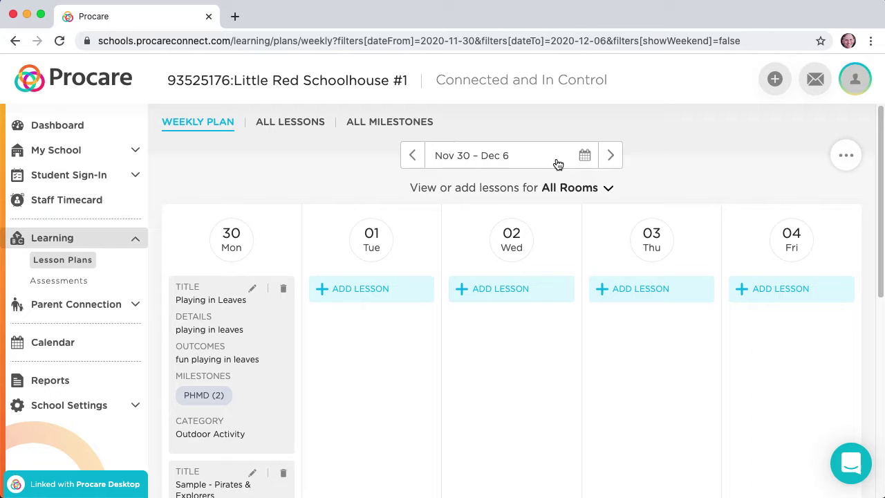
Look at the week picker and the list of rooms that the weekly plan can be filtered by
left_click(583, 158)
left_click(582, 157)
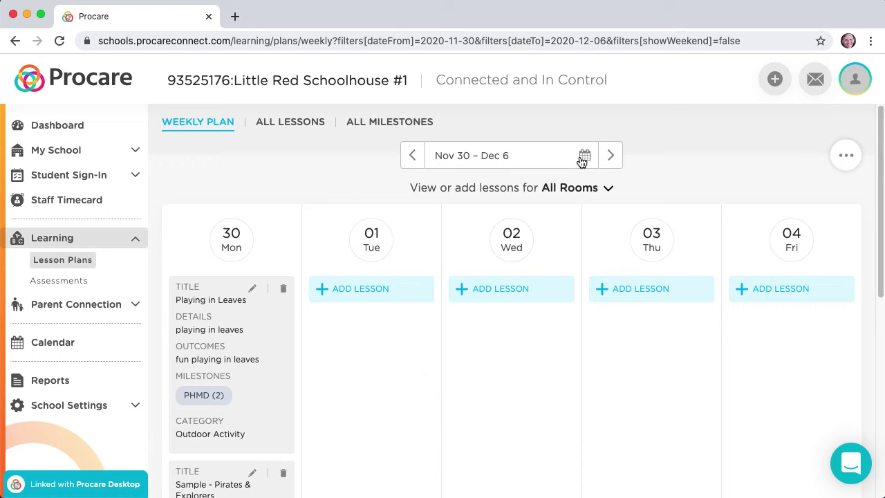
left_click(602, 193)
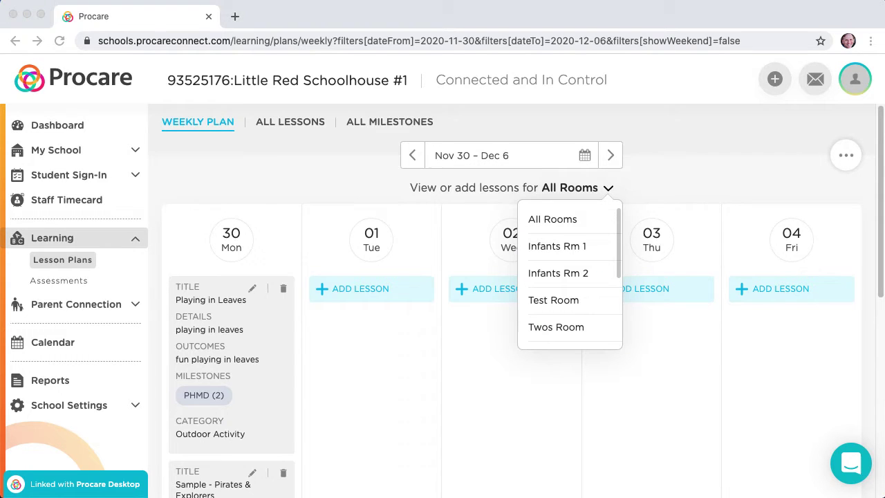
left_click(608, 190)
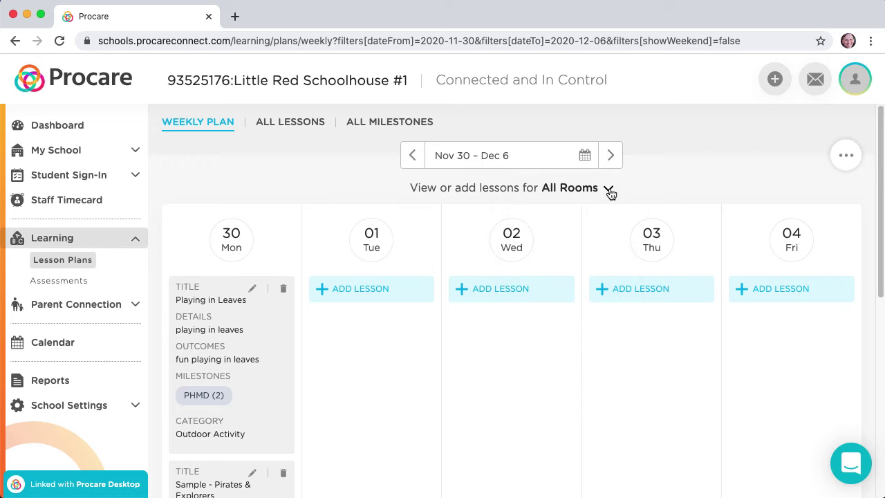
Search the list of all lessons for "arti" and look over its filter and lesson-creation options
left_click(315, 123)
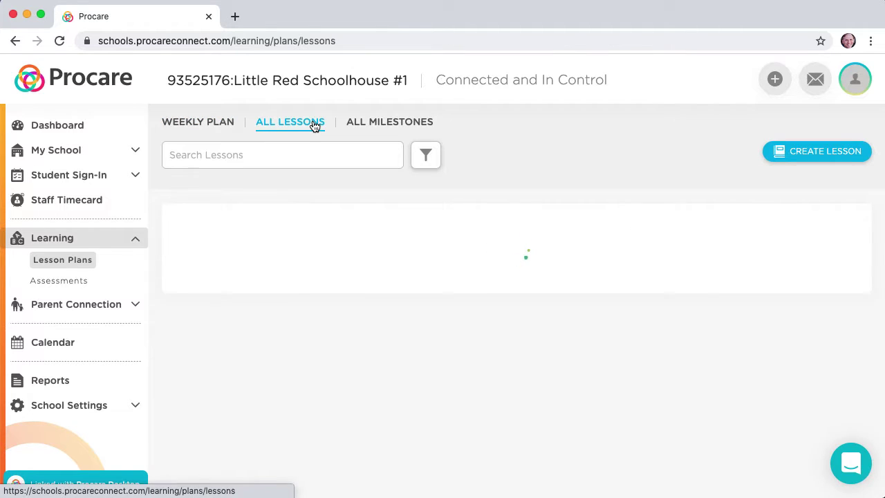
left_click(289, 157)
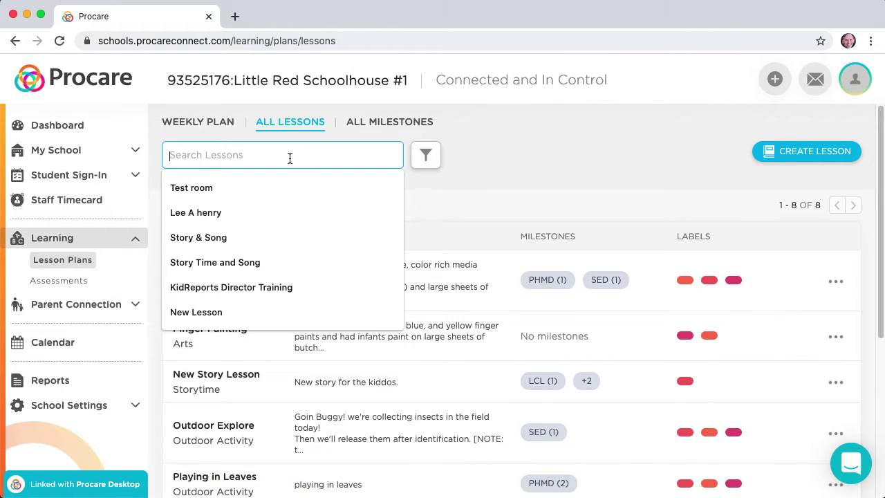
type("arti")
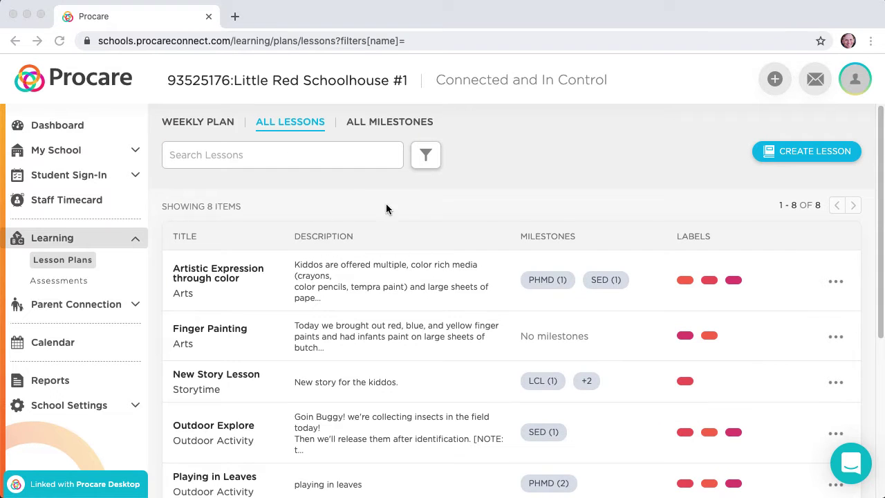
left_click(434, 178)
left_click(430, 158)
left_click(769, 178)
left_click(803, 152)
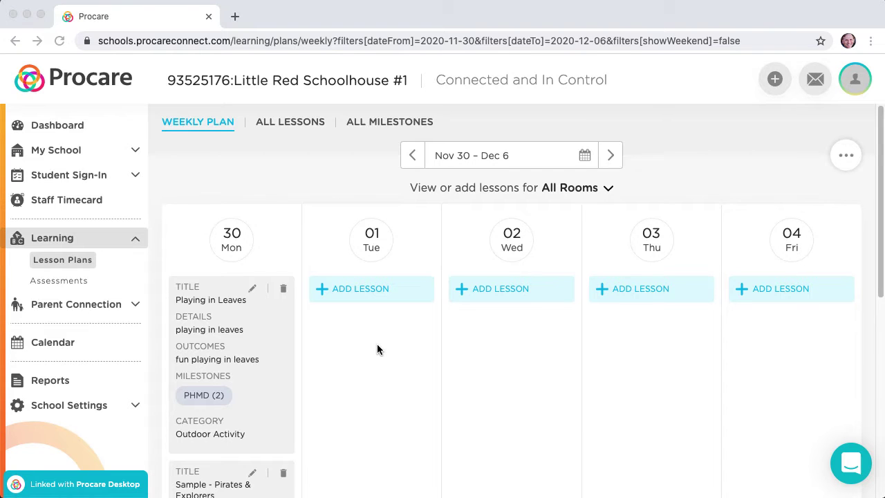
Start adding a lesson to Tuesday, Dec 1, and choose to create a new lesson instead of an existing one
left_click(377, 345)
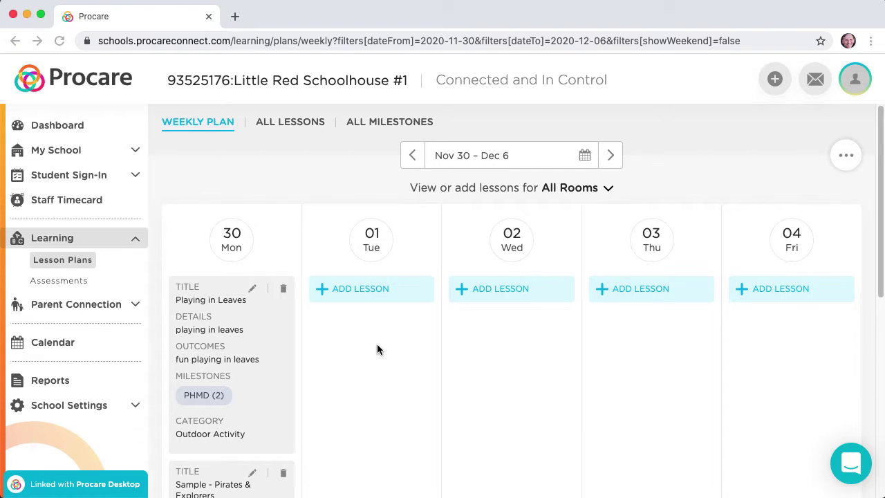
left_click(351, 294)
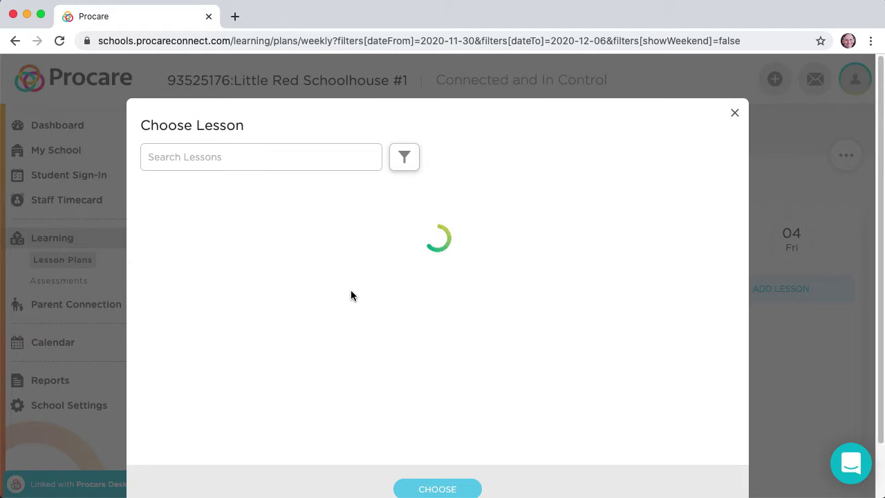
scroll(653, 302, "down", 10)
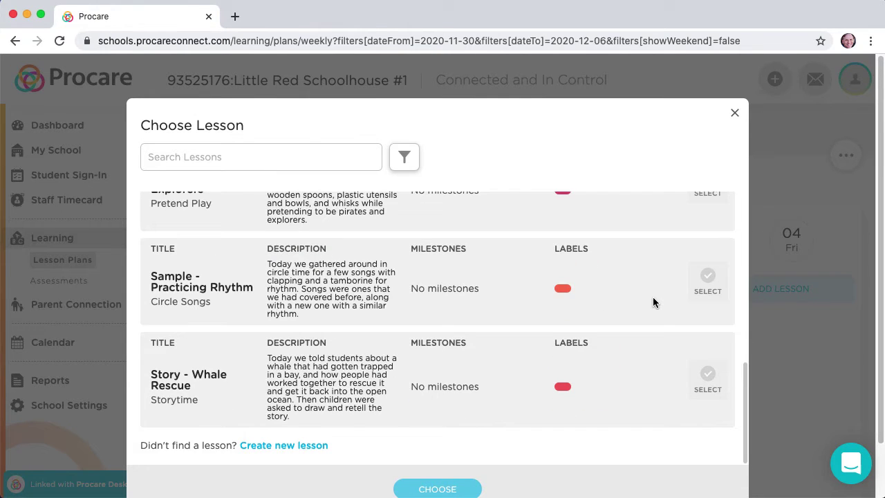
left_click(285, 447)
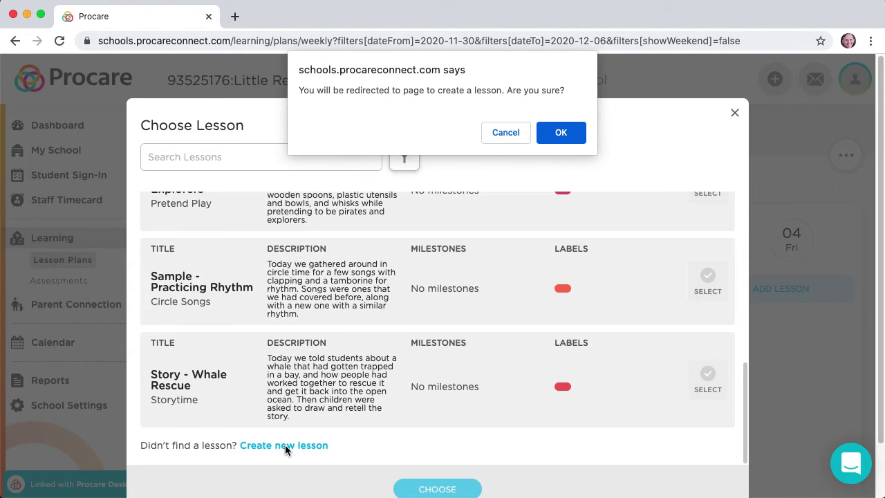
left_click(550, 136)
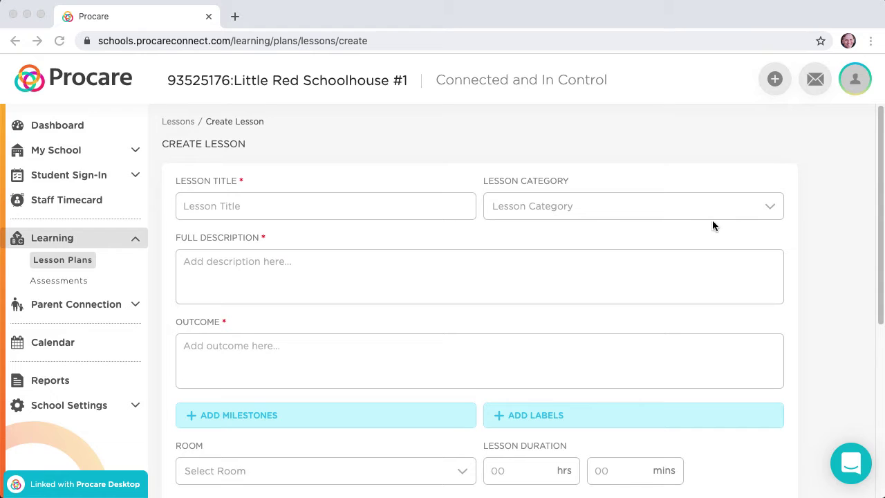
Add a new lesson category named "Story & Song" through the category management of the new lesson
left_click(769, 208)
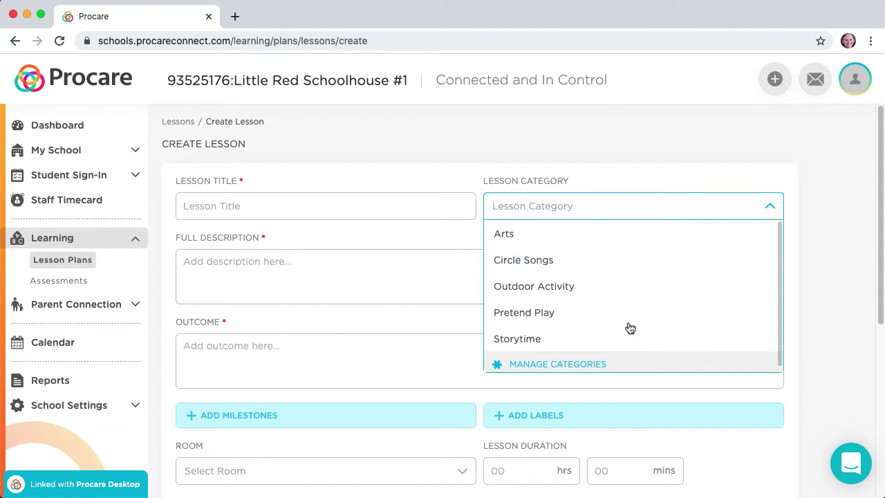
left_click(579, 365)
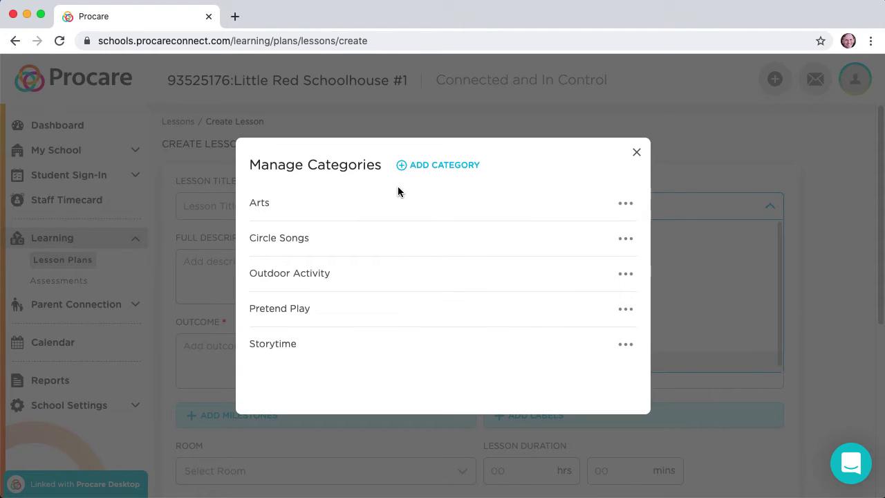
left_click(436, 167)
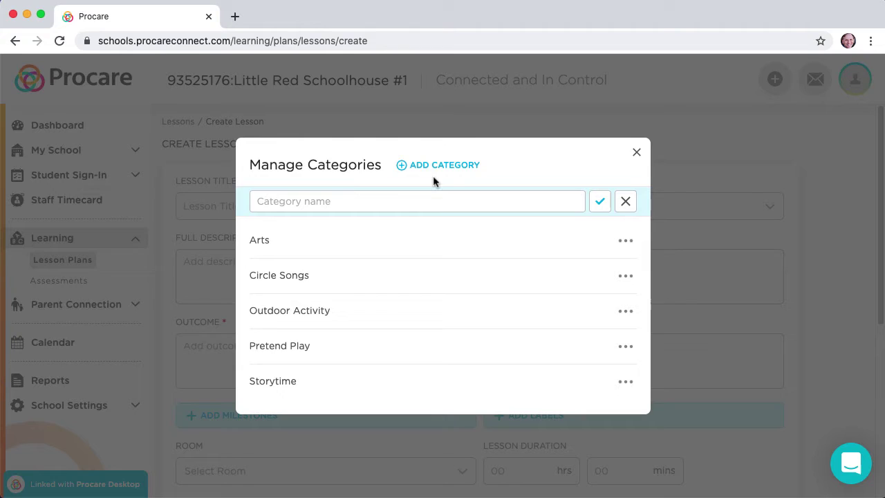
left_click(421, 202)
type("Story & Song")
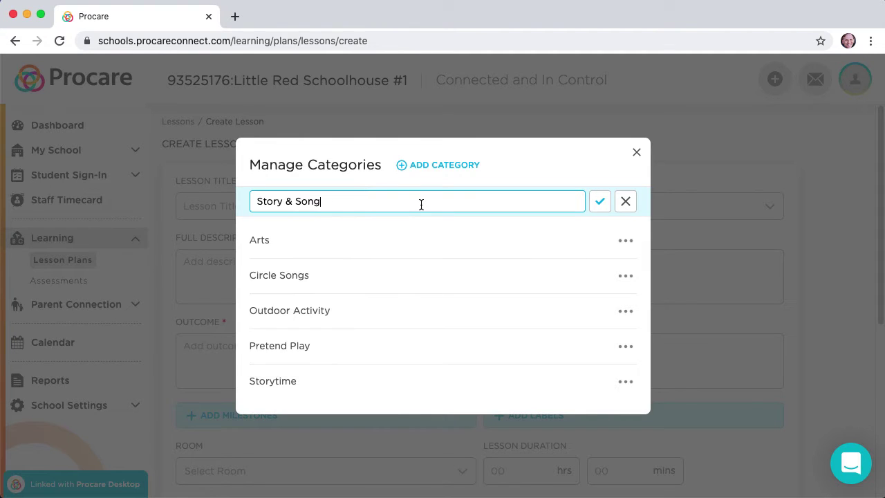
left_click(597, 202)
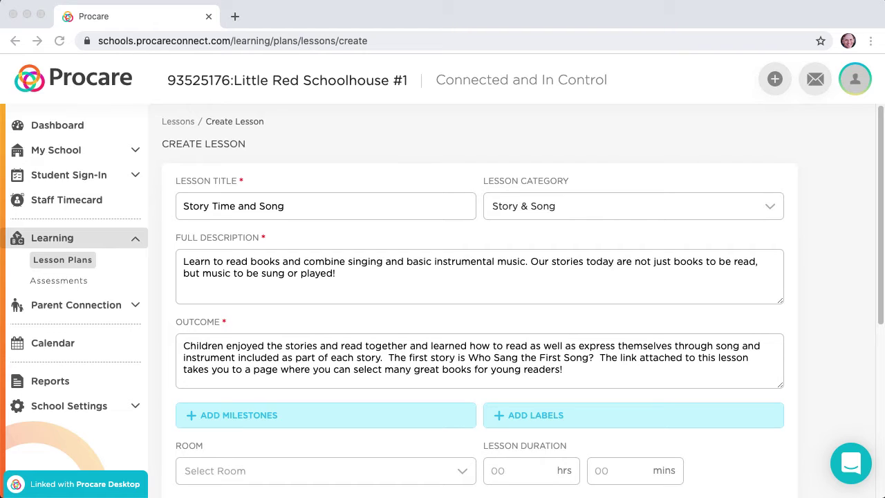
Add the Social and Emotional Development milestone B.18, "Interactions with Adults: Children seek assistance from adults", to the lesson
scroll(774, 368, "down", 5)
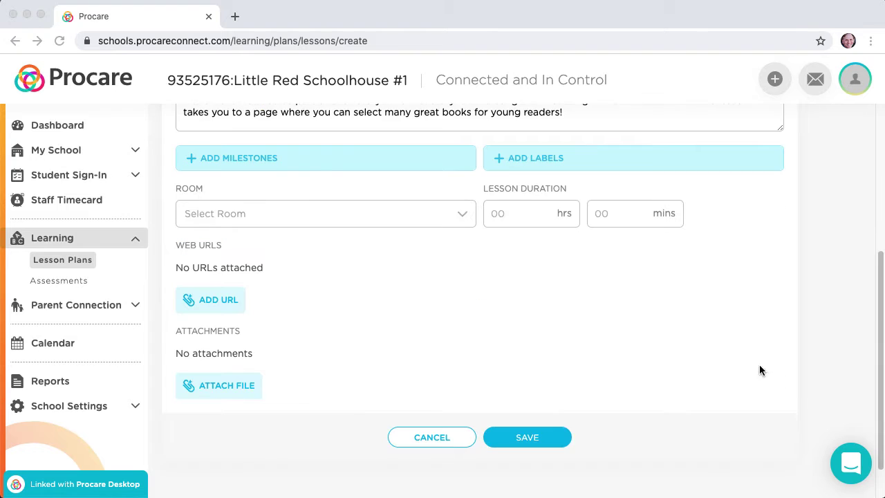
left_click(267, 162)
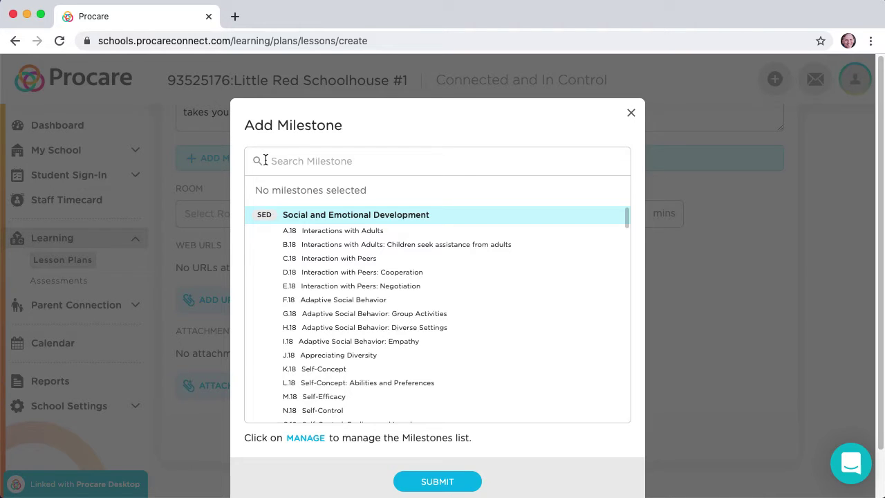
left_click(337, 244)
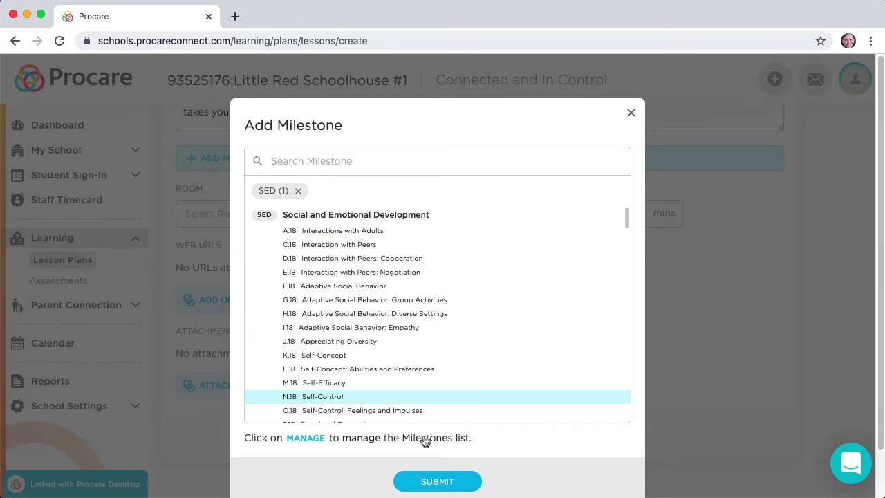
left_click(438, 482)
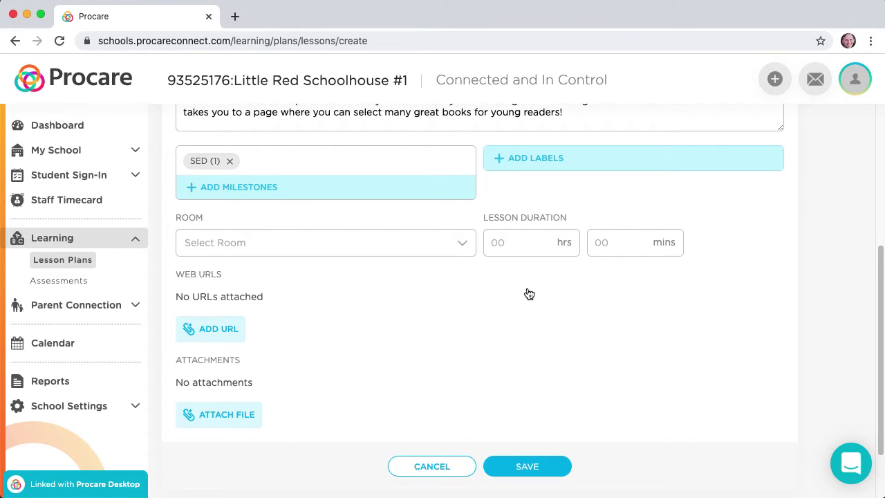
Create a new lesson label named "10 – 18 Mos" in the label management
left_click(565, 165)
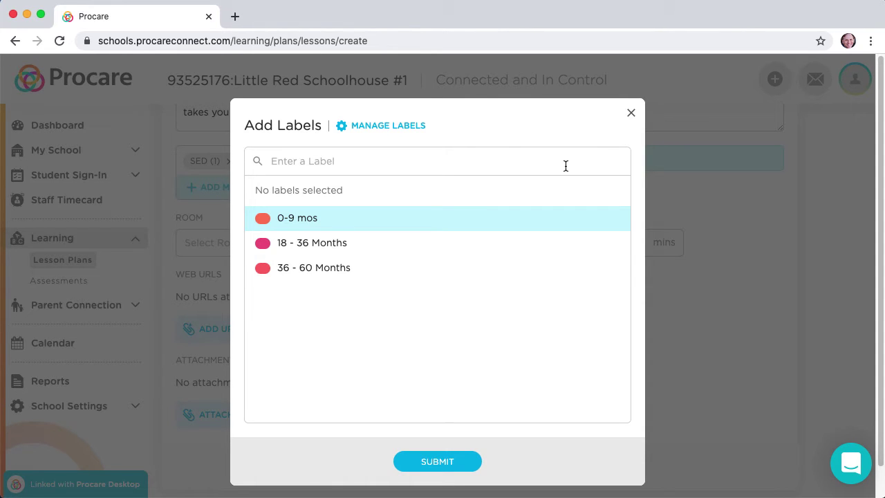
left_click(388, 127)
left_click(421, 130)
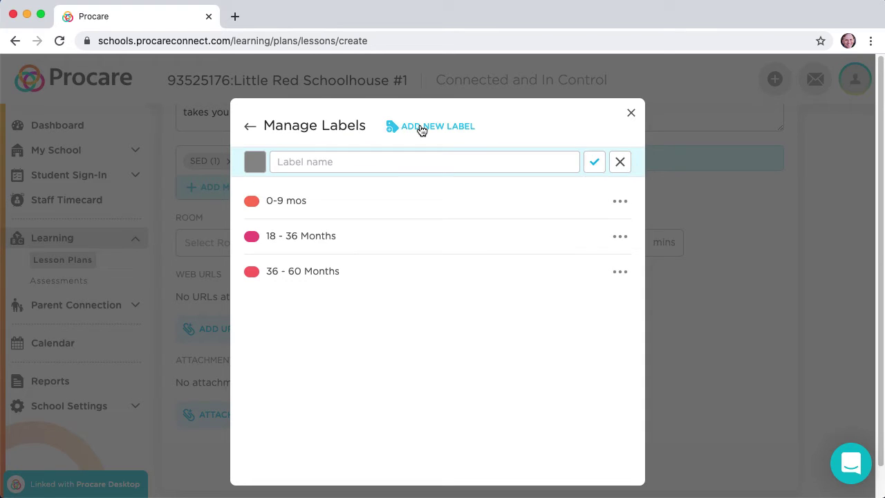
left_click(362, 166)
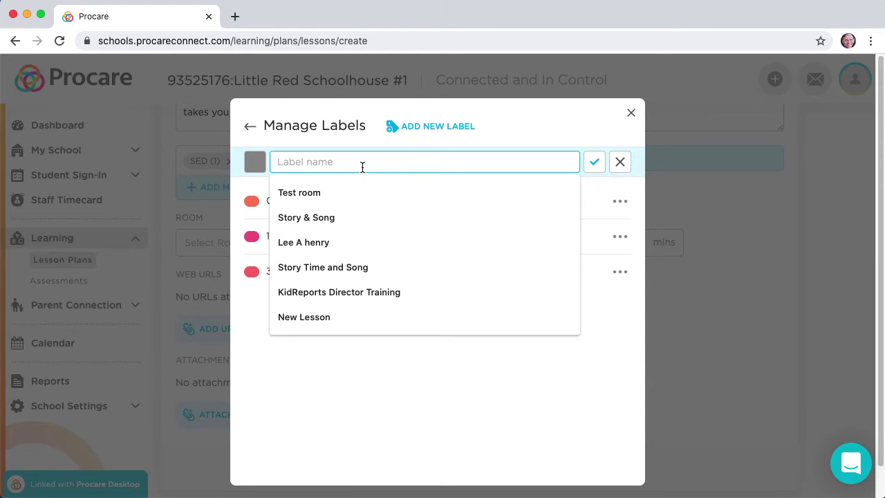
type("10 – 18 Mos")
left_click(595, 162)
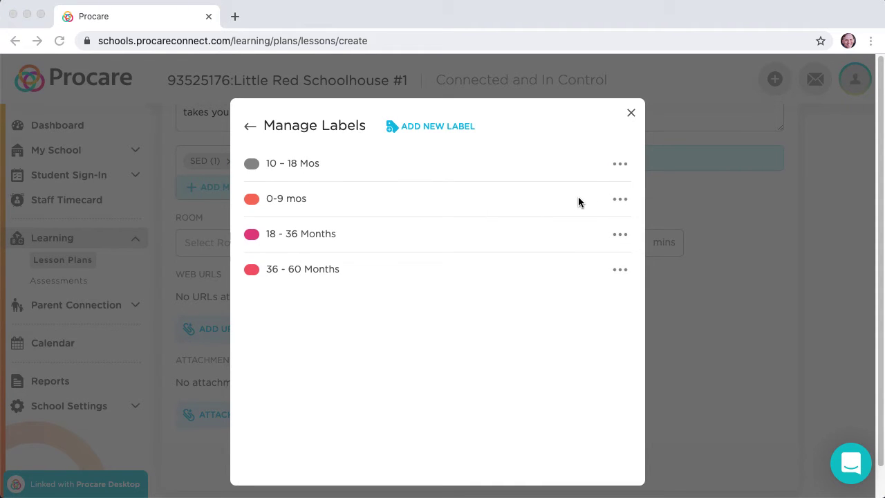
Rename the "0-9 mos" label as "0 – 9 Mos" and save it
left_click(579, 199)
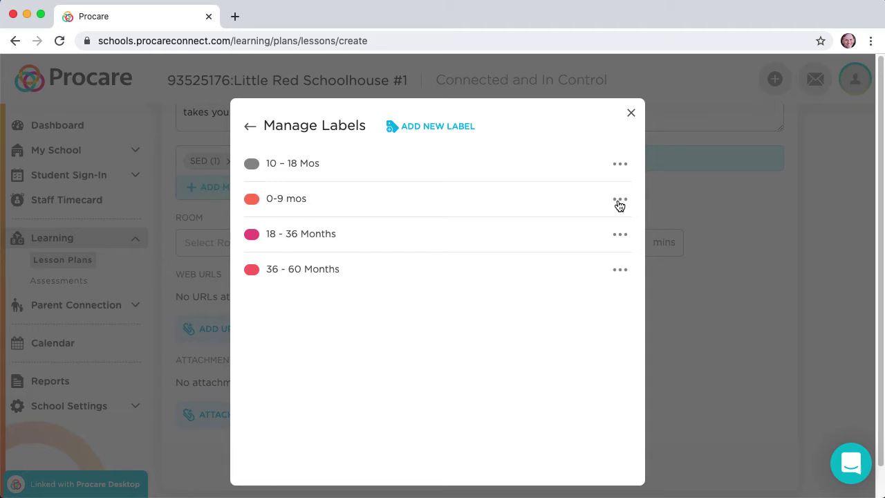
left_click(620, 203)
left_click(574, 230)
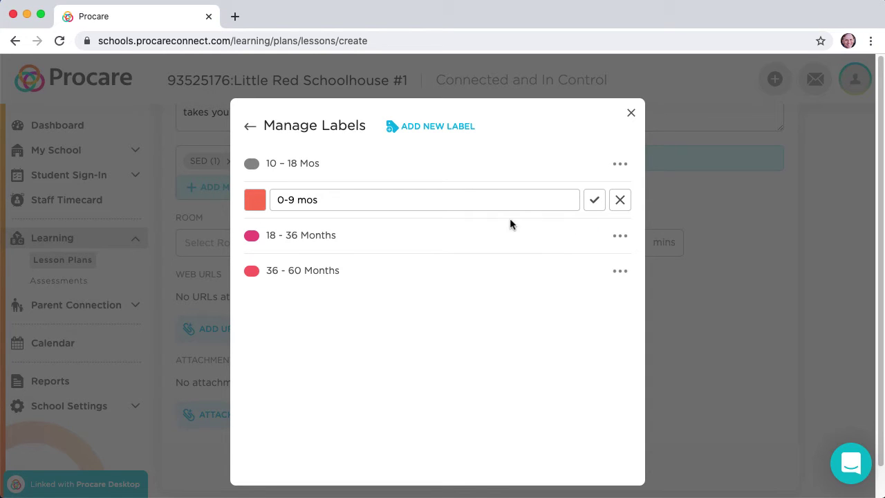
left_click_drag(340, 200, 257, 202)
type("0 – 9 Mos")
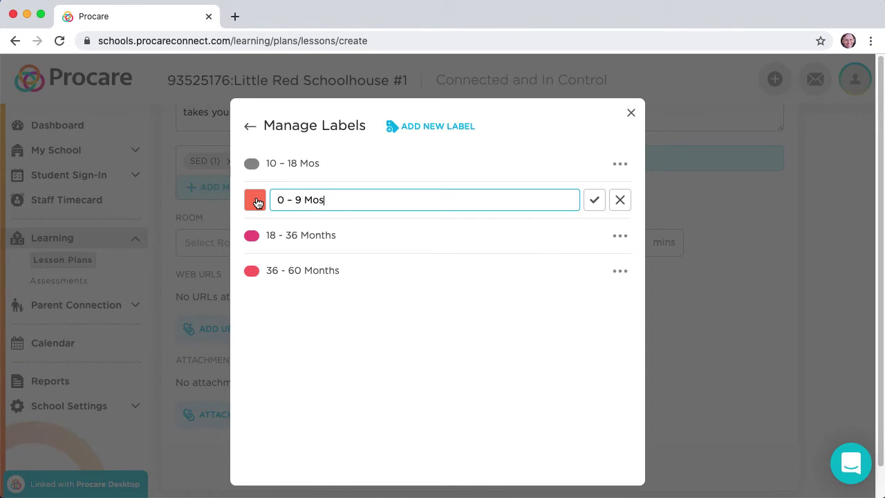
left_click(595, 200)
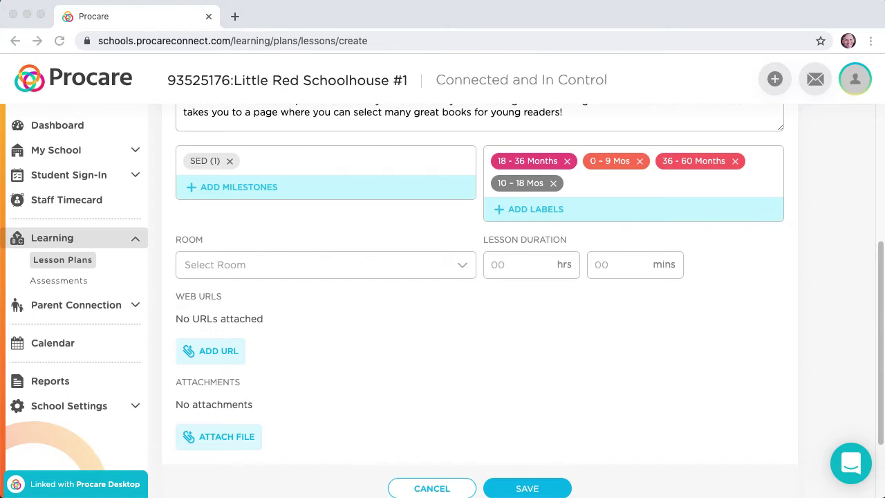
Assign the lesson to Infants Rm 1, Infants Rm 2, Twos Room, Preschool Room, Toddlers Room, PreKindergarten, Kindergarten Room and School Age
left_click(459, 271)
left_click(461, 270)
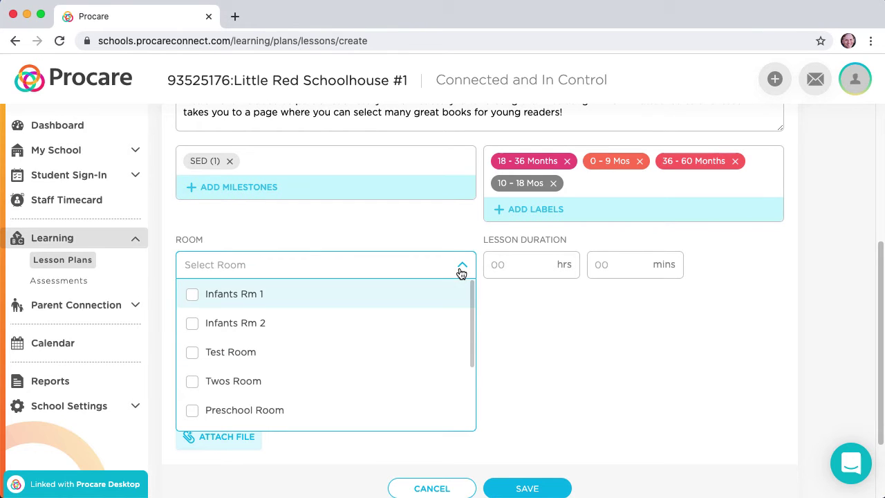
left_click(195, 297)
left_click(197, 325)
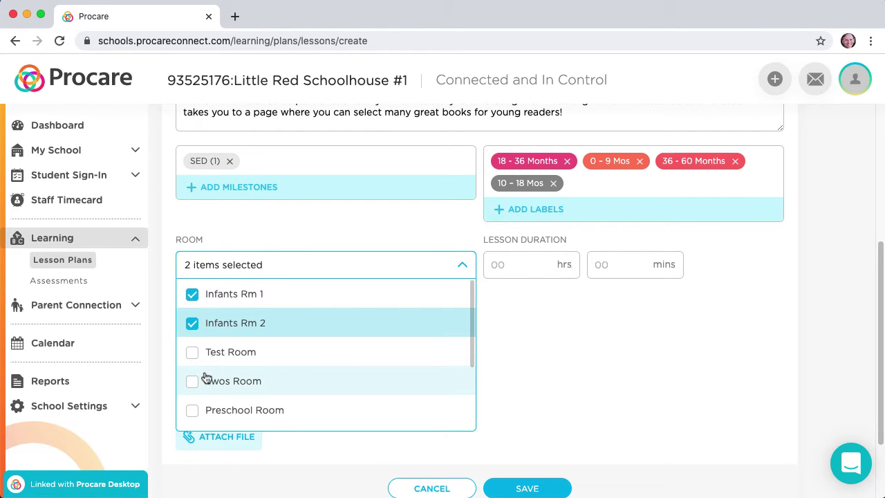
left_click(207, 384)
left_click(222, 409)
scroll(225, 403, "down", 3)
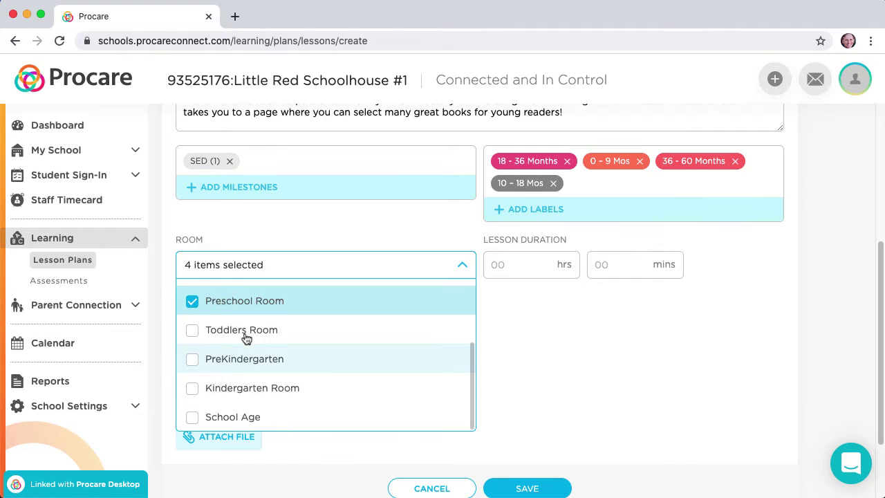
left_click(245, 330)
left_click(242, 359)
left_click(268, 388)
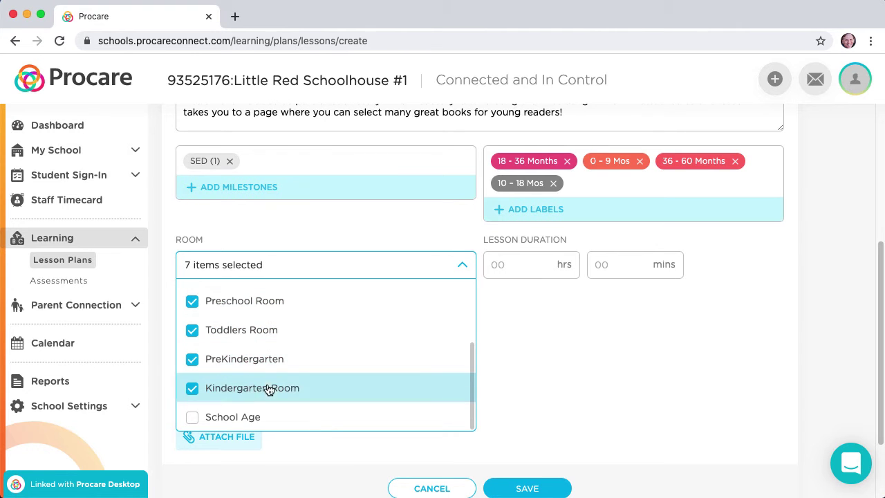
left_click(235, 417)
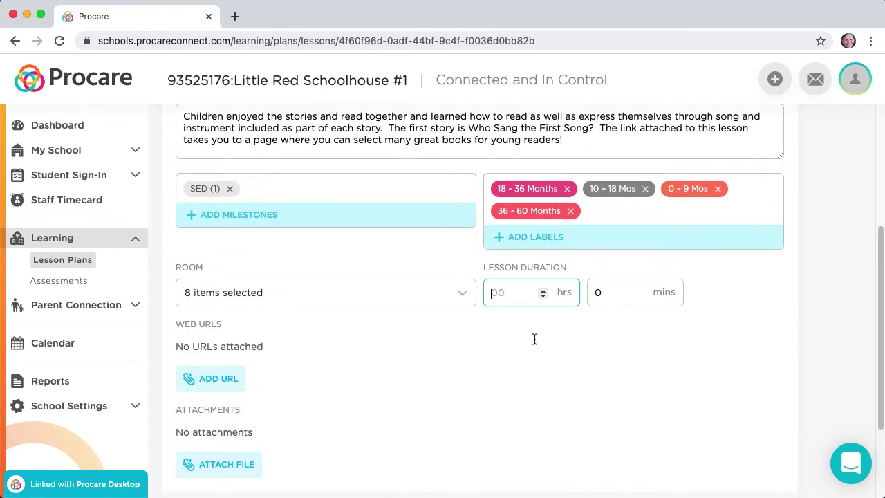
Set the lesson duration to 1 hour 30 minutes
left_click(490, 291)
type("1")
left_click(593, 296)
type("30")
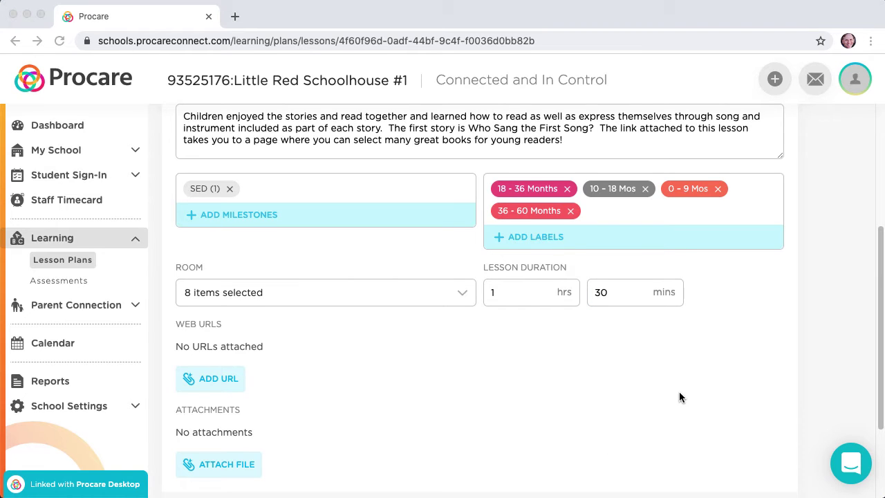
scroll(679, 397, "down", 3)
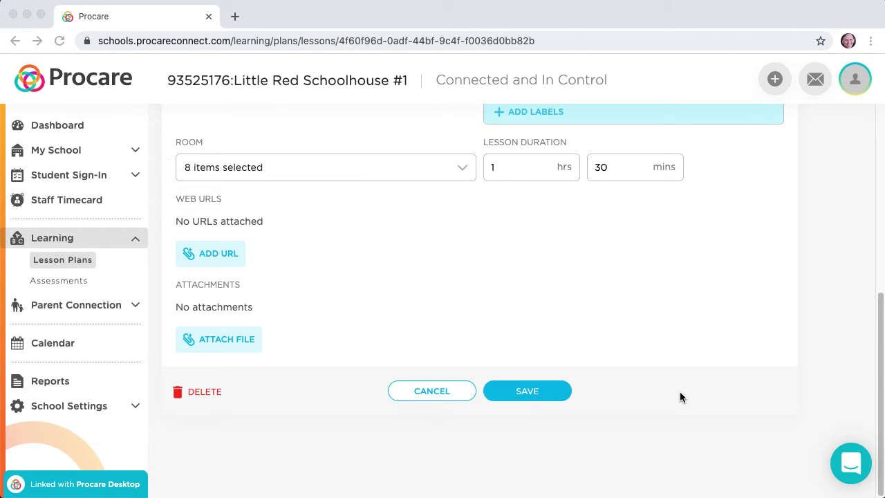
left_click(276, 260)
left_click(228, 254)
left_click(316, 257)
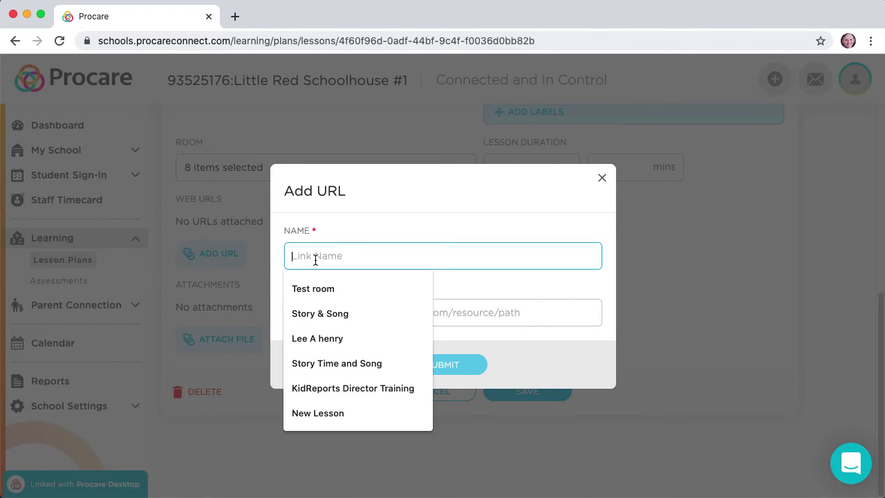
type("Ra")
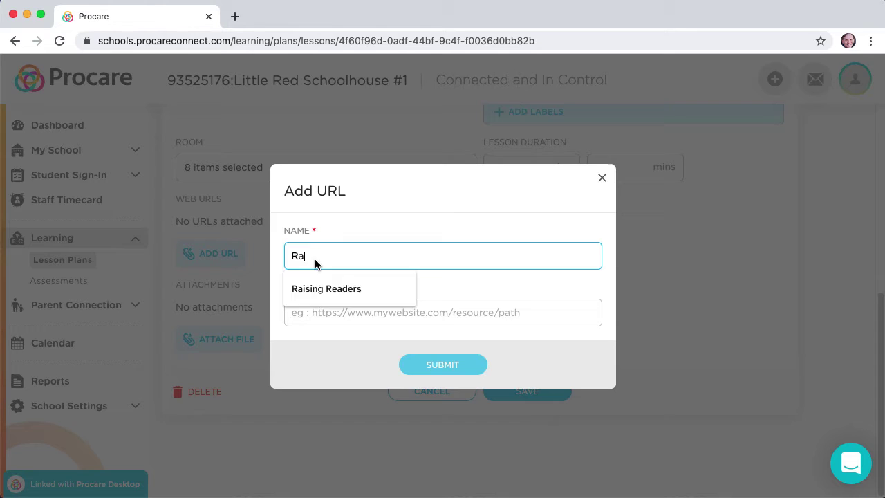
left_click(336, 289)
left_click(370, 316)
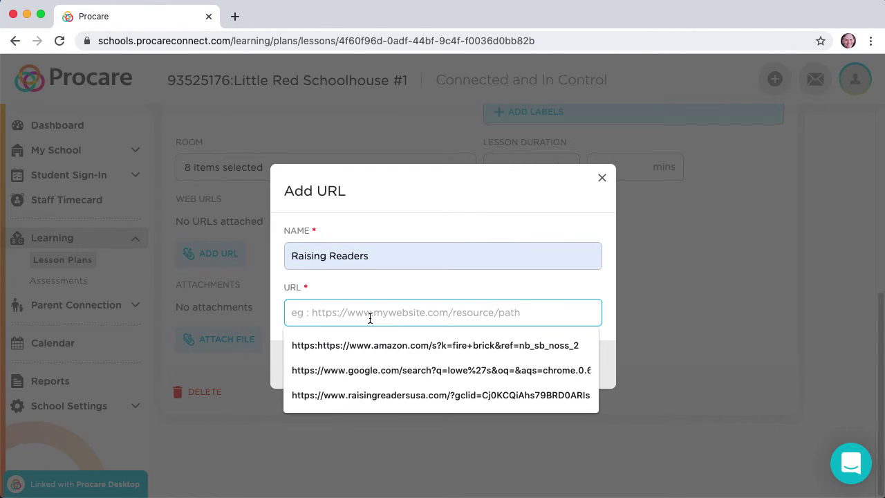
key("super+v")
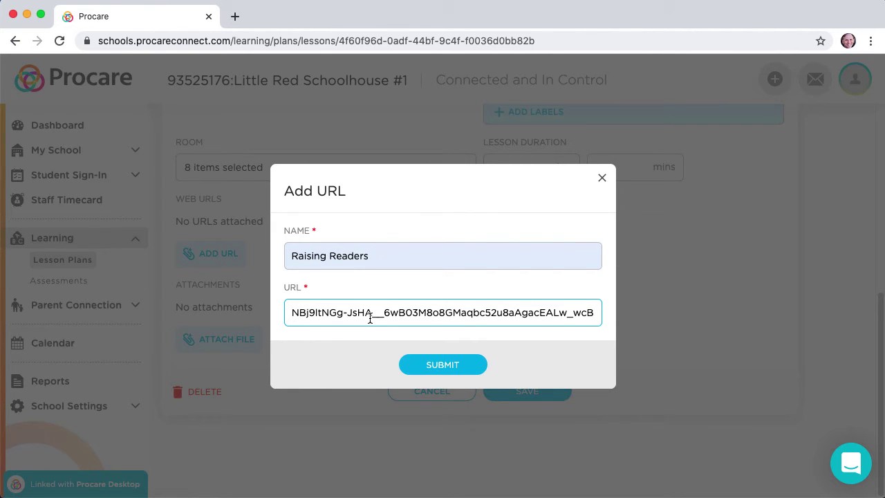
left_click(443, 367)
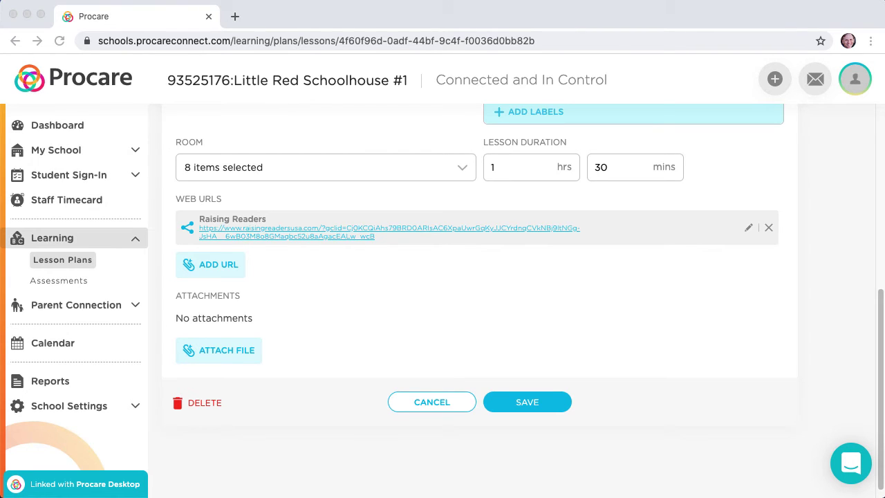
Attach the Word document "1 Reading With Your Child - Guide" from the Desktop to the lesson
left_click(230, 355)
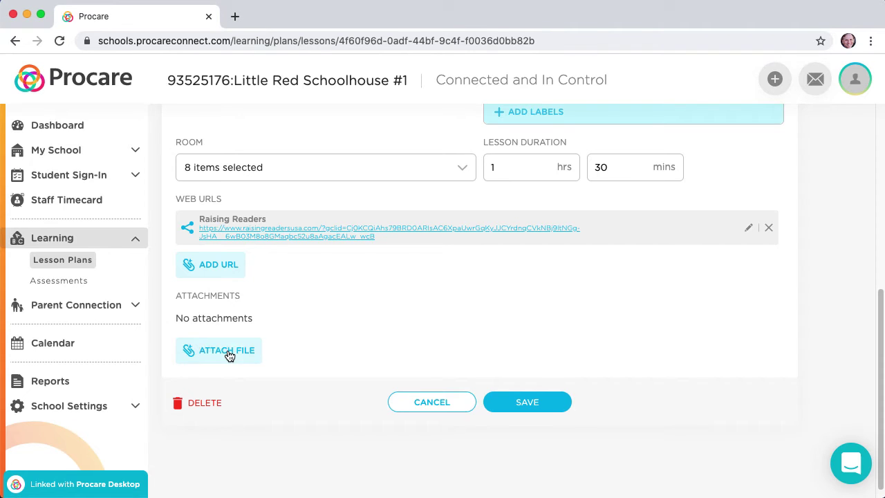
left_click(230, 356)
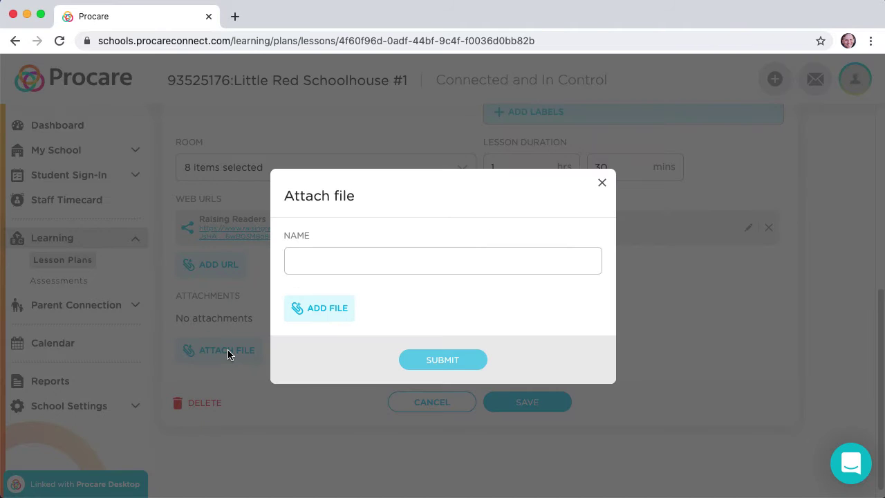
left_click(317, 312)
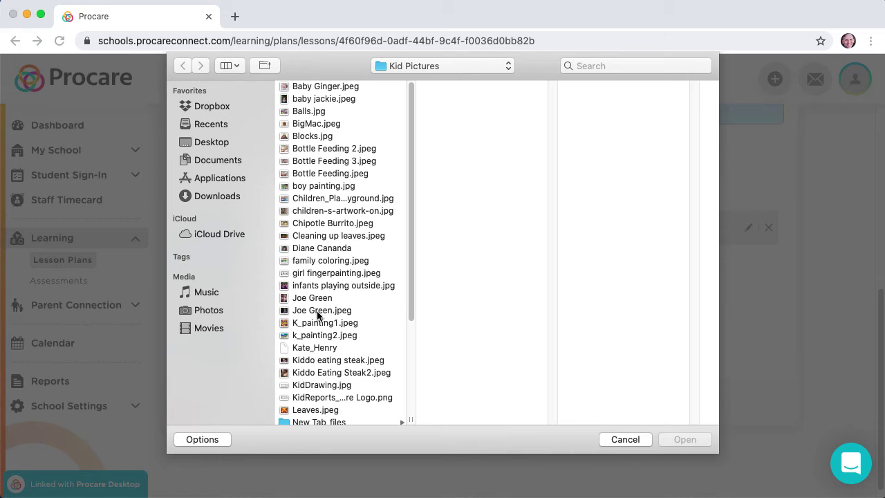
left_click(210, 145)
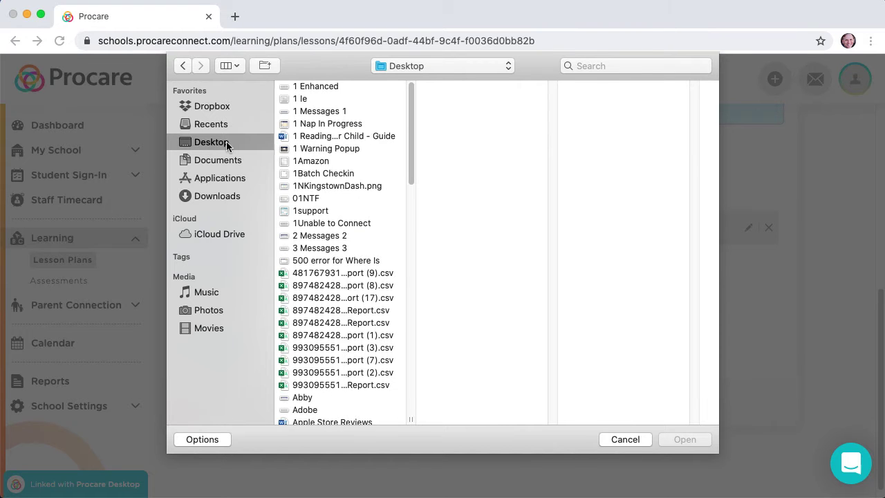
left_click(348, 137)
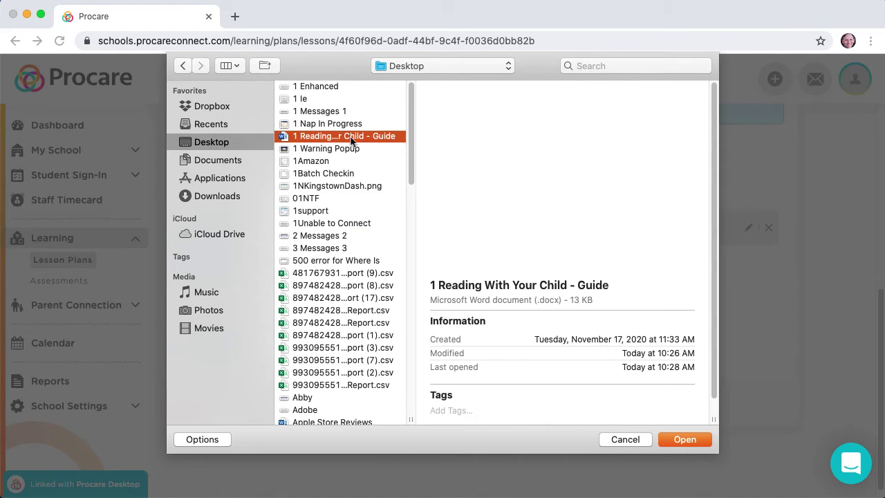
left_click(688, 441)
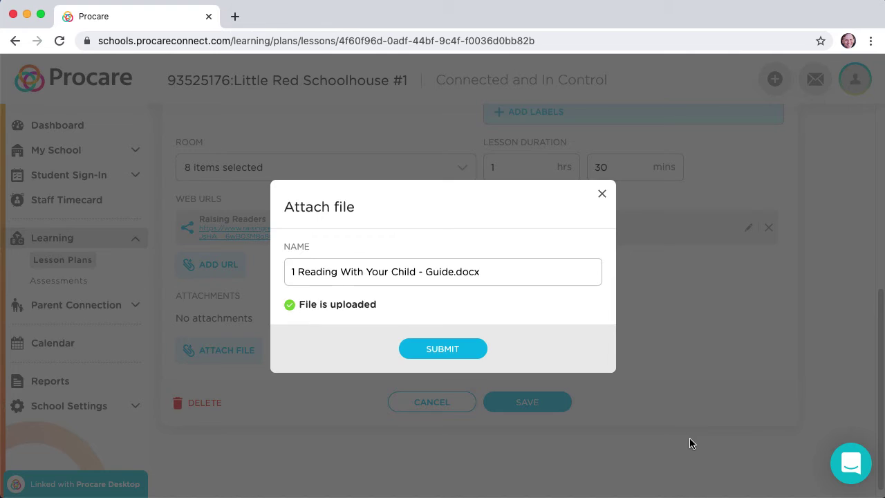
left_click(445, 349)
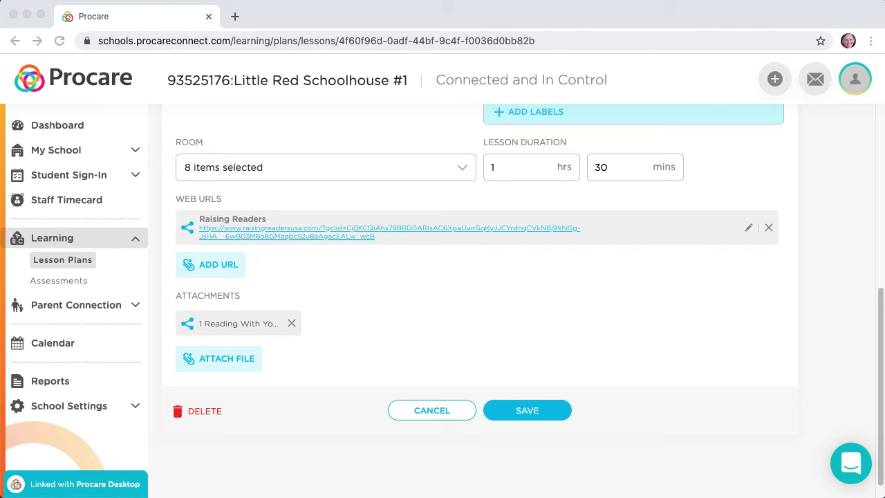
Switch sharing with parents off and back on for the attached reading guide, and save the lesson
left_click(188, 327)
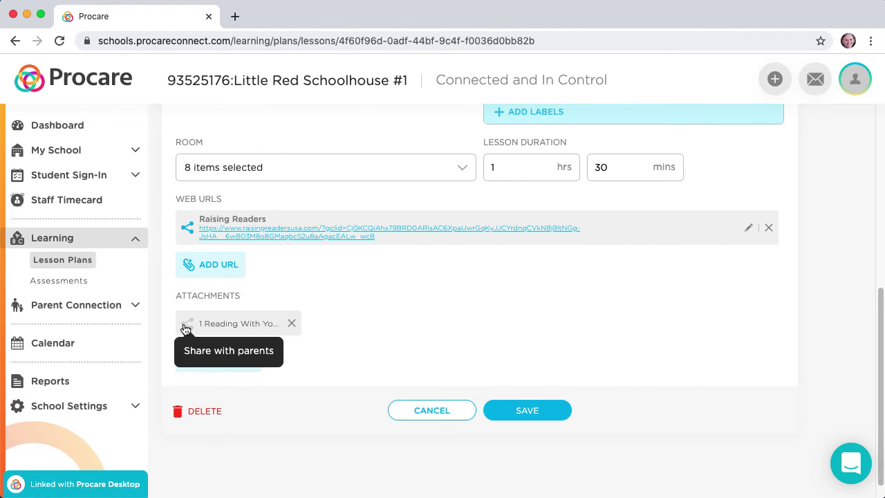
left_click(187, 328)
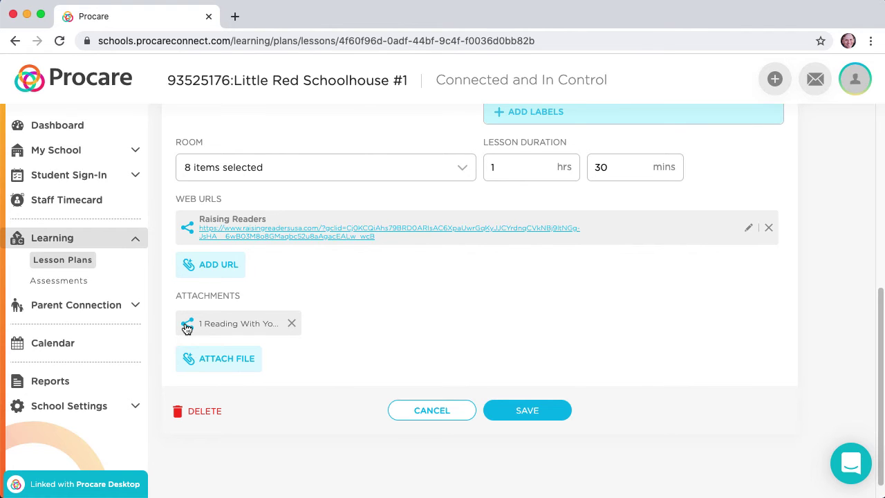
left_click(539, 412)
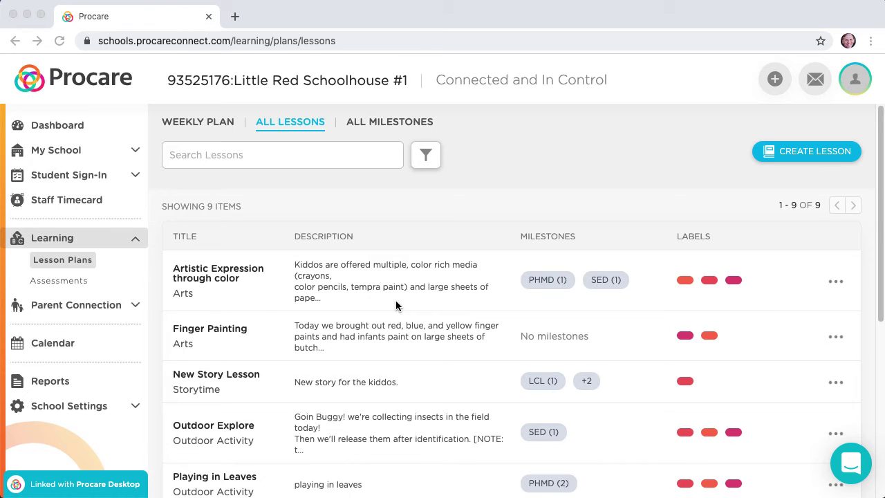
Add the lessons "Artistic Expression through color" and "Story Time and Song" to Tuesday, December 1, in the weekly plan
left_click(208, 125)
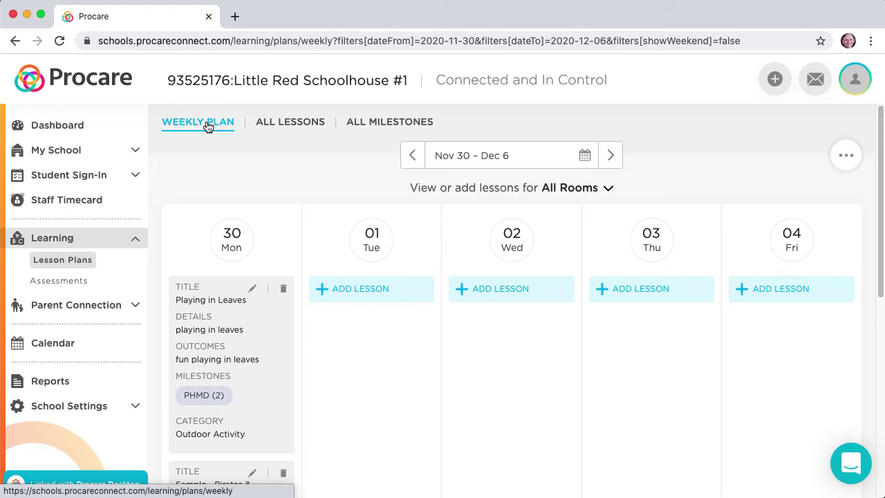
left_click(342, 293)
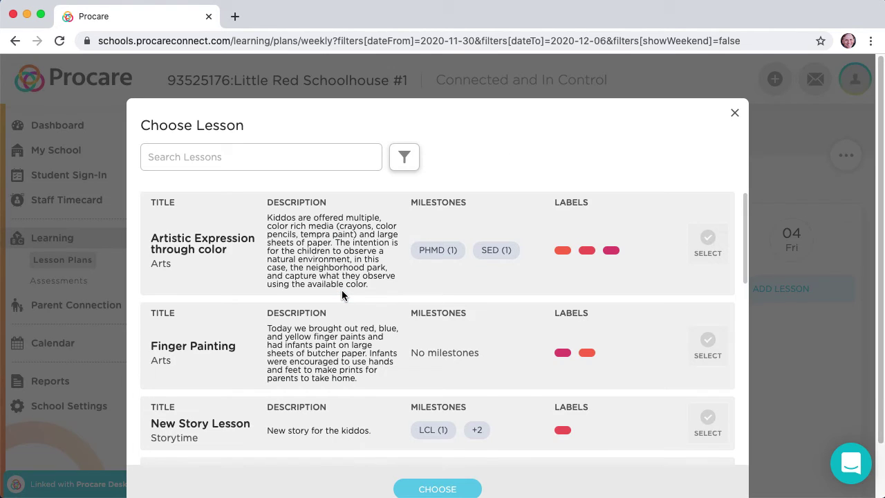
left_click(715, 255)
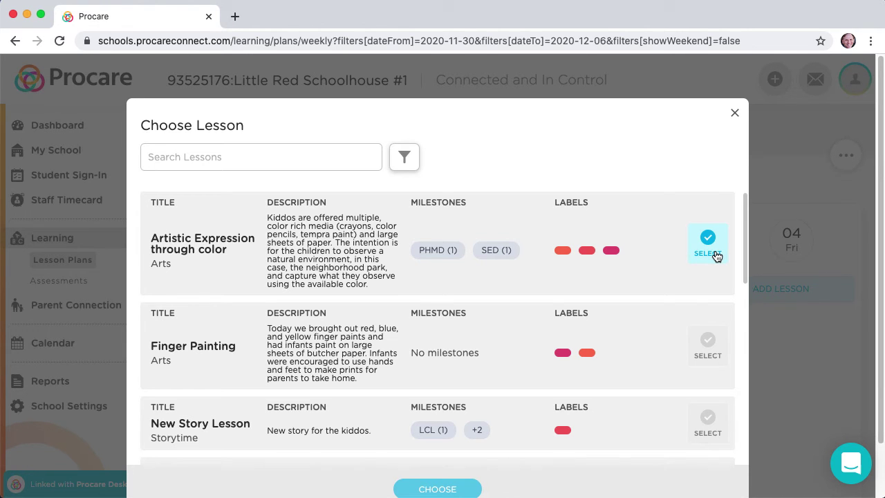
scroll(682, 302, "down", 3)
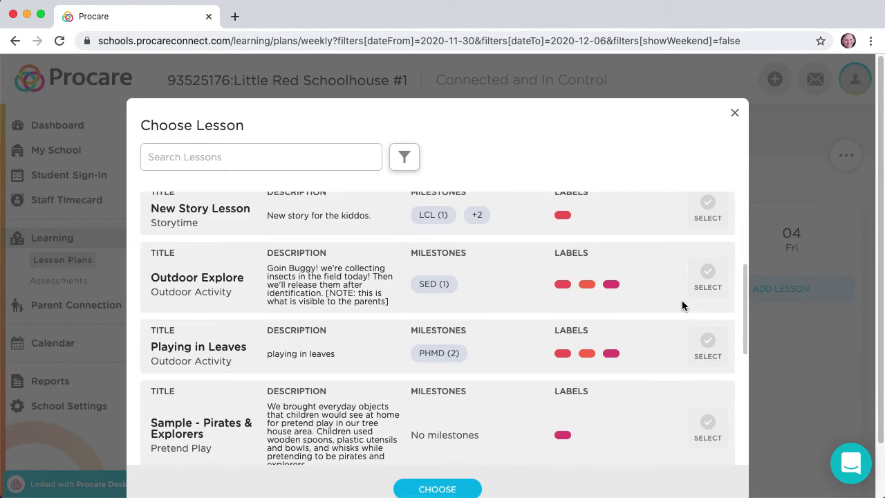
scroll(682, 302, "down", 3)
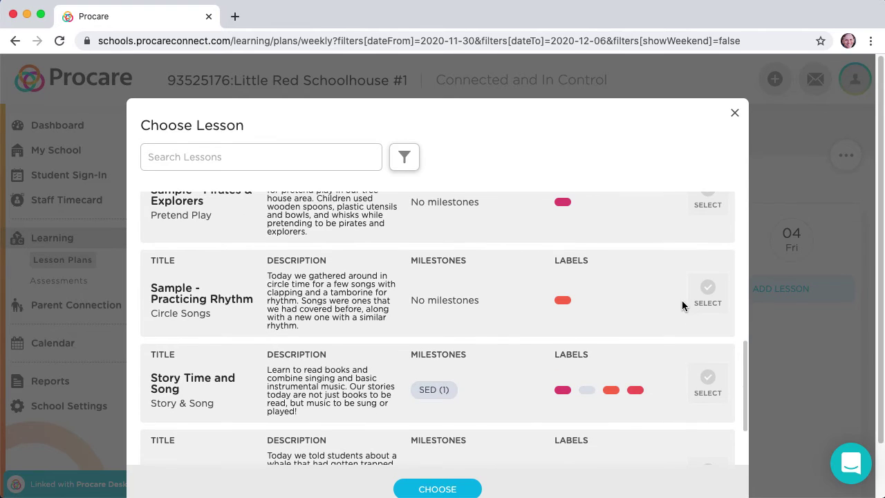
left_click(708, 382)
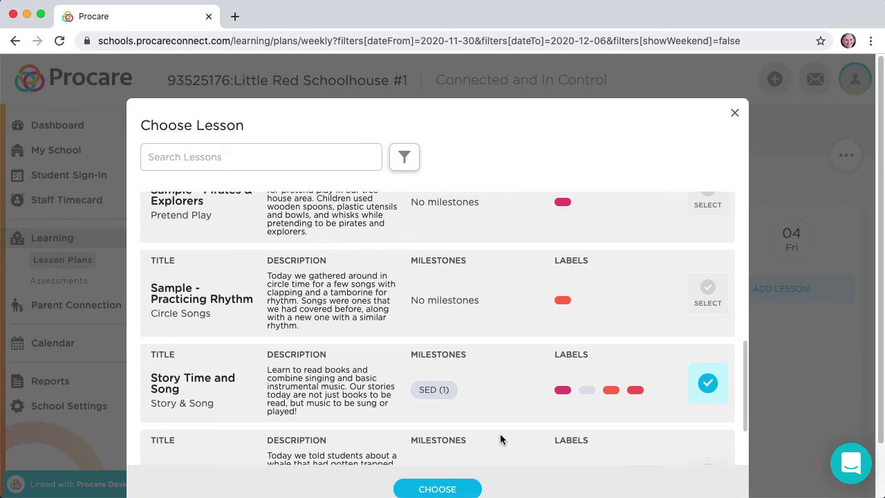
left_click(445, 488)
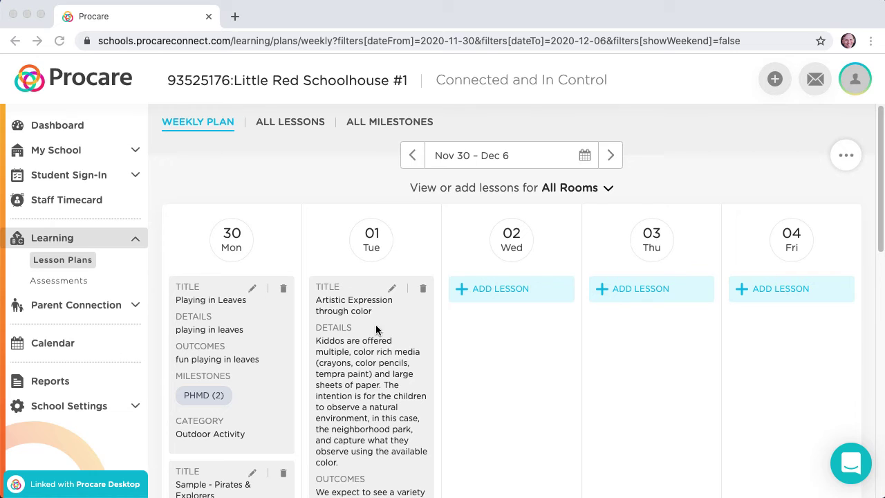
Open Tuesday's "Artistic Expression through color" lesson for editing and review its details
left_click(392, 288)
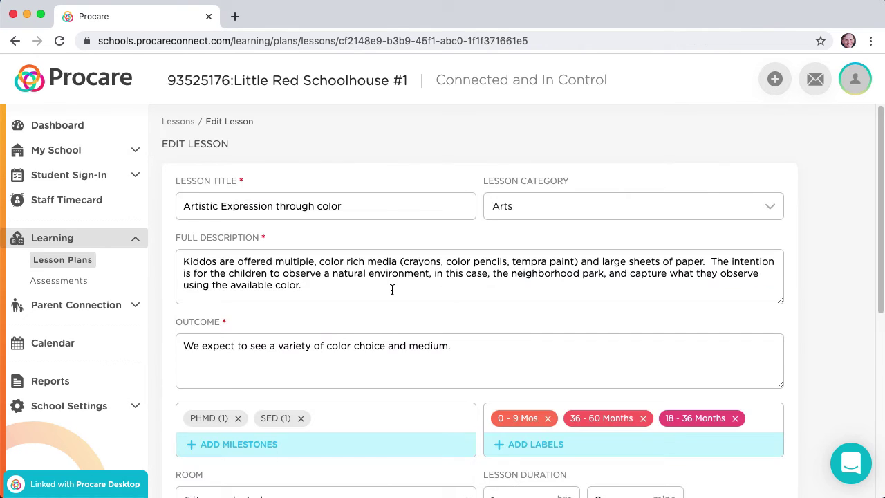
scroll(828, 281, "down", 2)
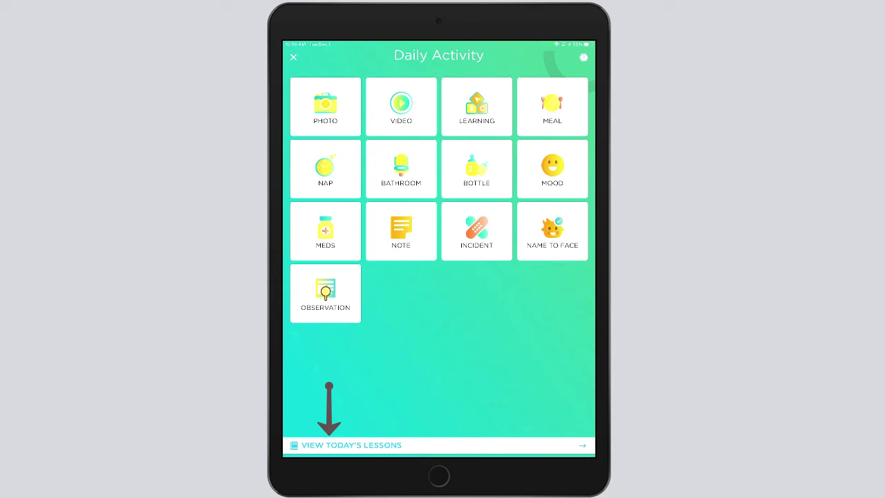
In the tablet app, view today's lessons for Infants Rm 1 and look over the room filter options
left_click(351, 446)
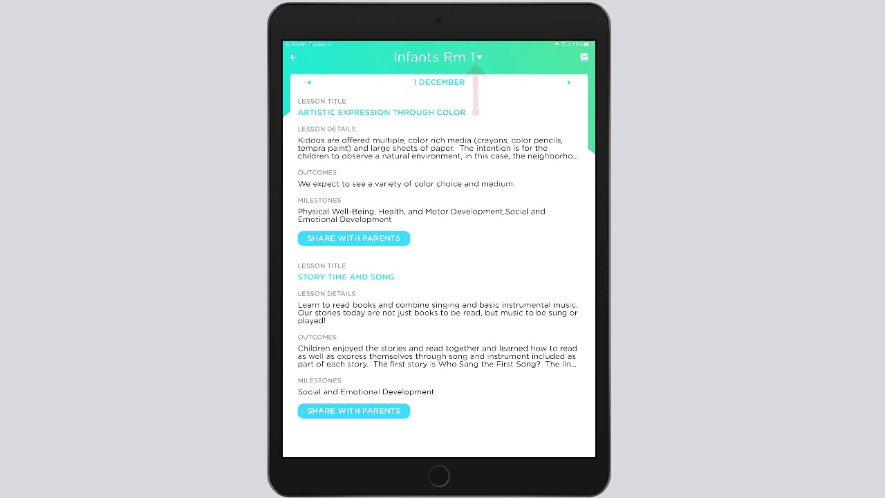
left_click(438, 58)
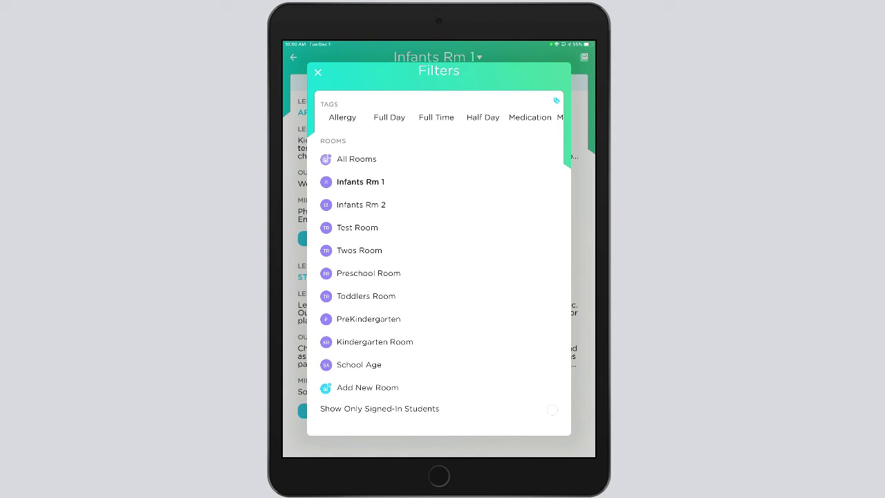
left_click(318, 72)
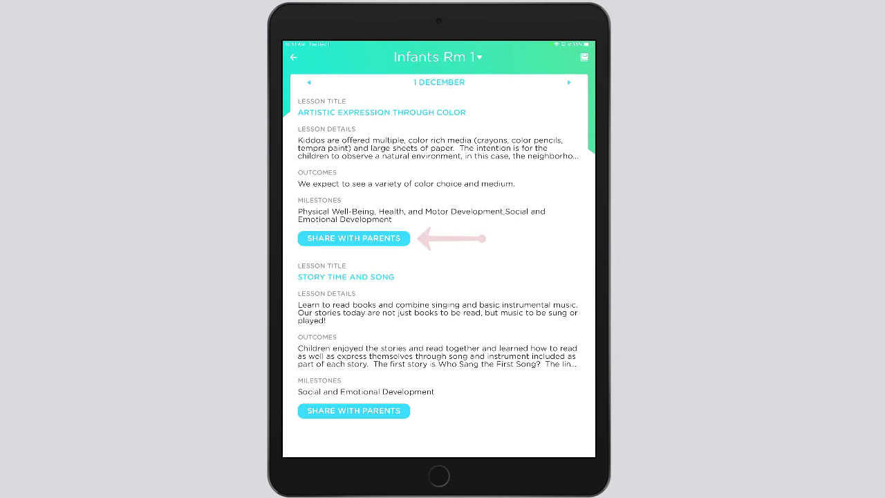
Start sharing the "Artistic Expression through color" lesson with parents, selecting all signed-in children as recipients
left_click(354, 238)
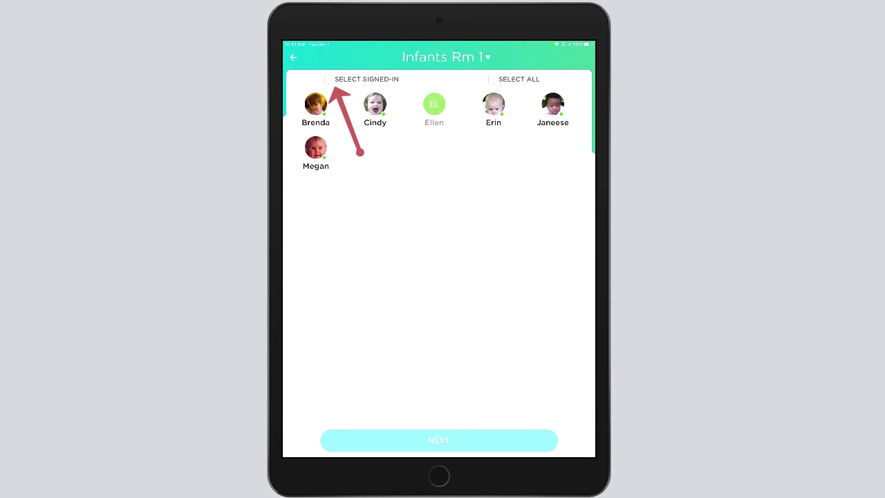
left_click(328, 80)
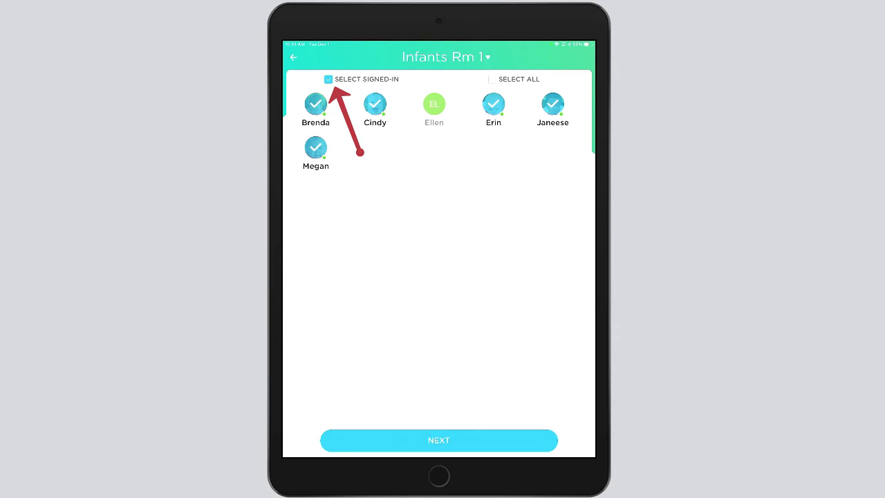
left_click(439, 441)
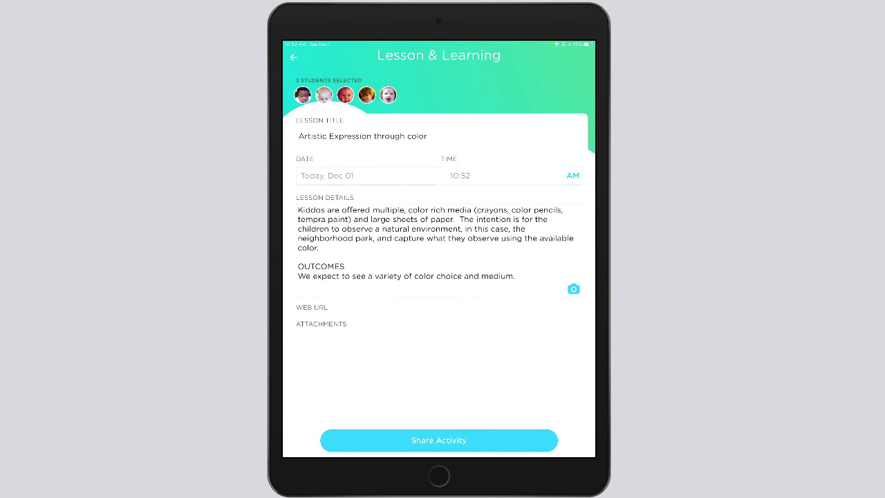
Set the activity time to 10:00 AM and add to the outcomes that children chose exciting, bright colors and mixed the media choices
left_click(502, 176)
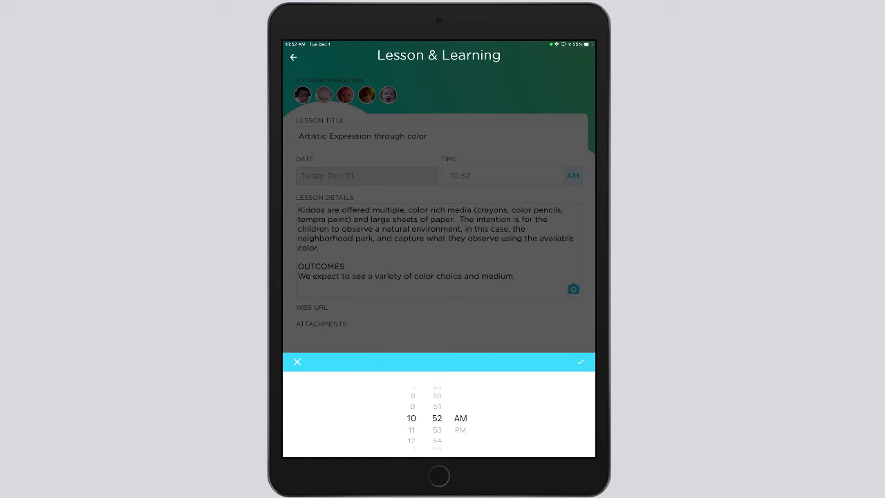
scroll(437, 418, "down", 3)
scroll(437, 418, "up", 1)
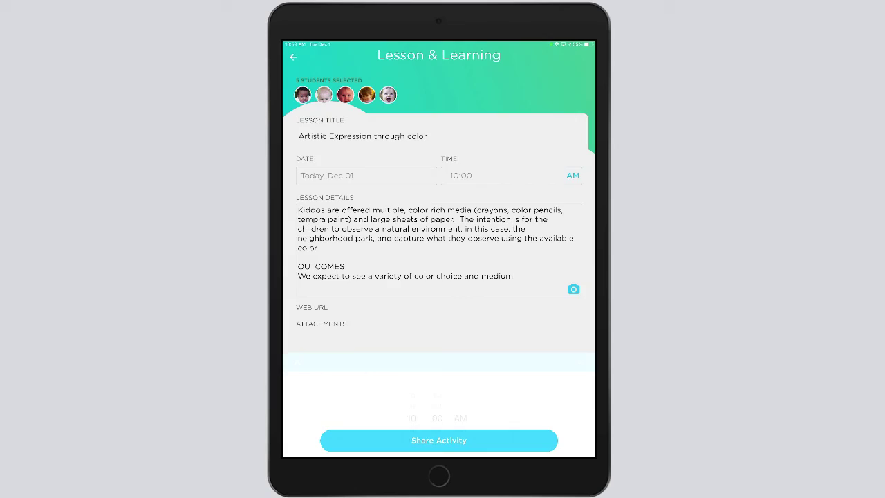
left_click(516, 276)
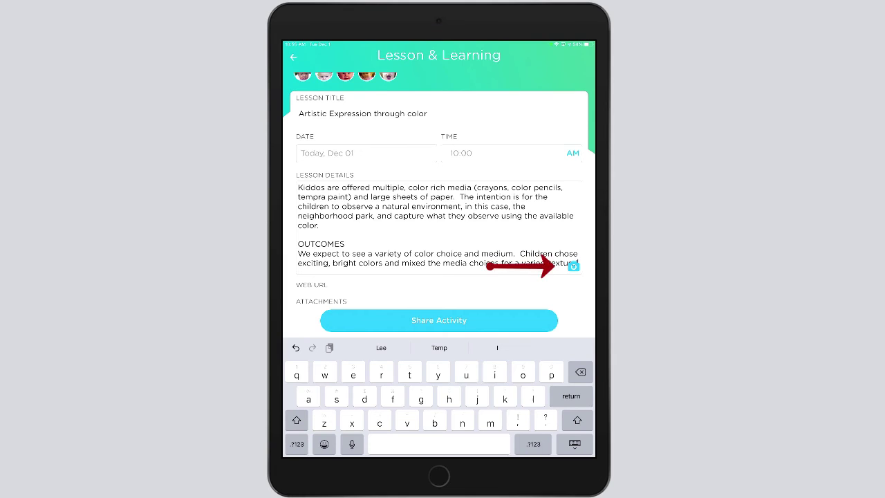
Insert finger-painting photos from the photo library into the lesson details and share the activity
left_click(573, 266)
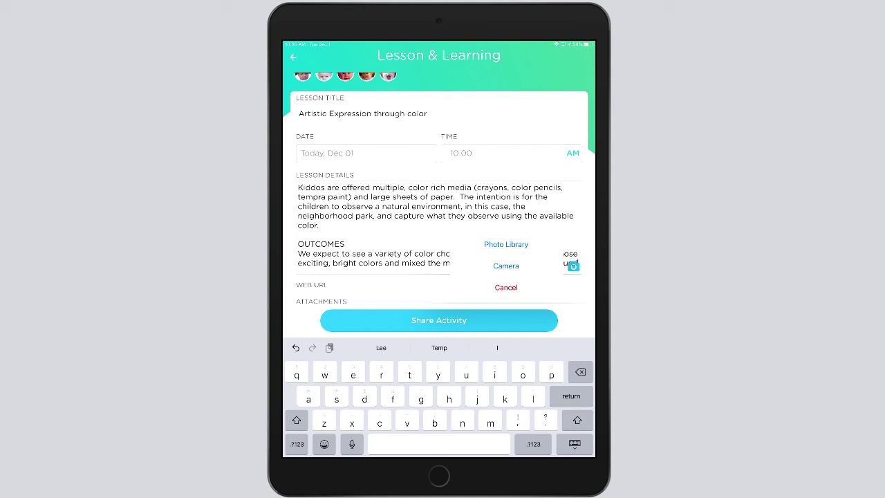
left_click(506, 244)
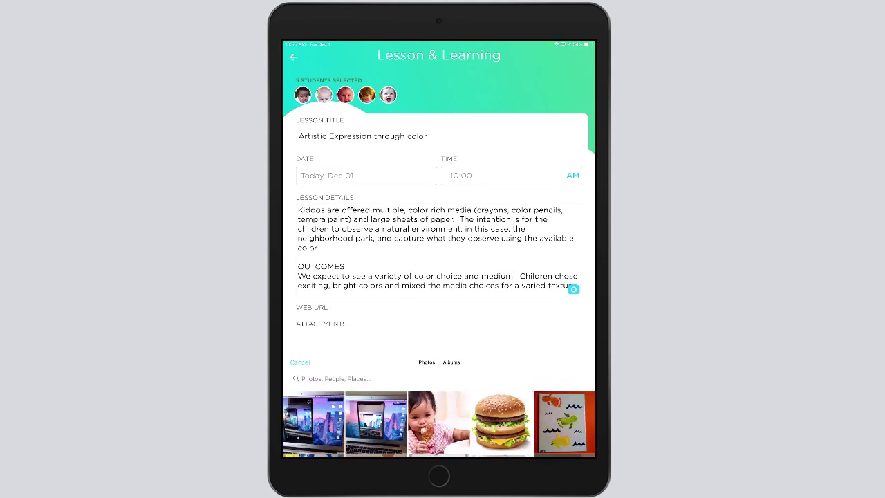
left_click(439, 172)
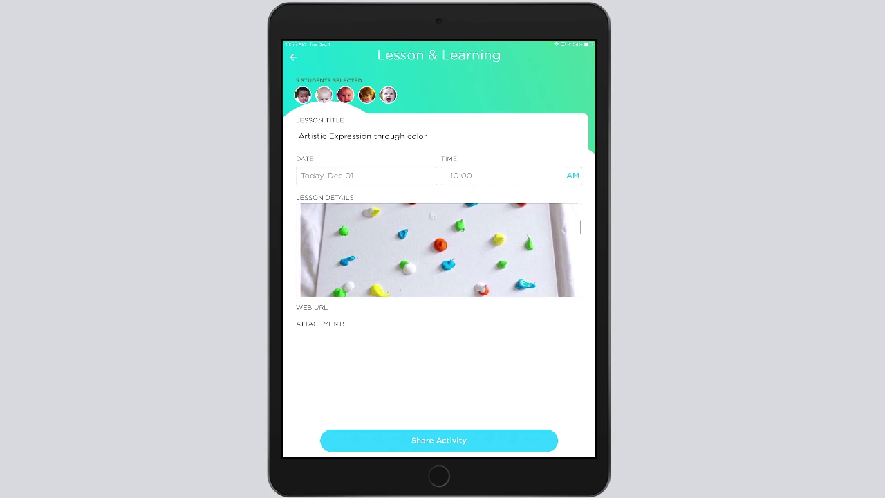
scroll(439, 251, "down", 5)
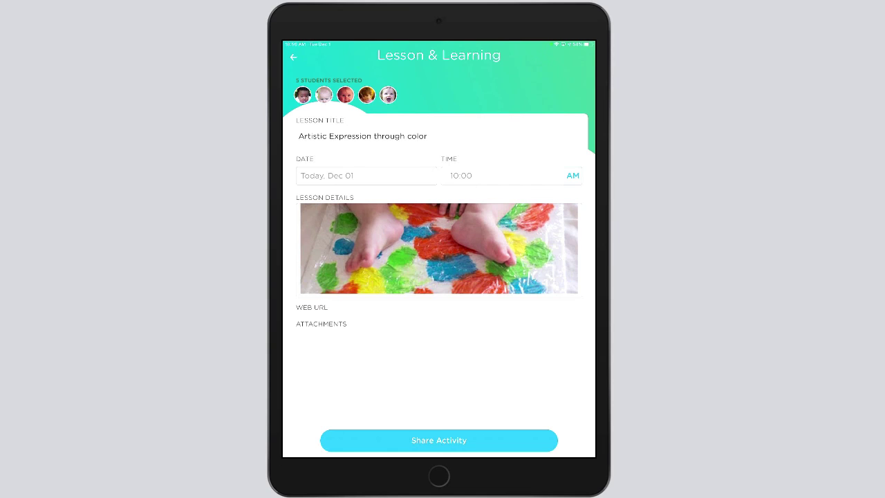
left_click(439, 441)
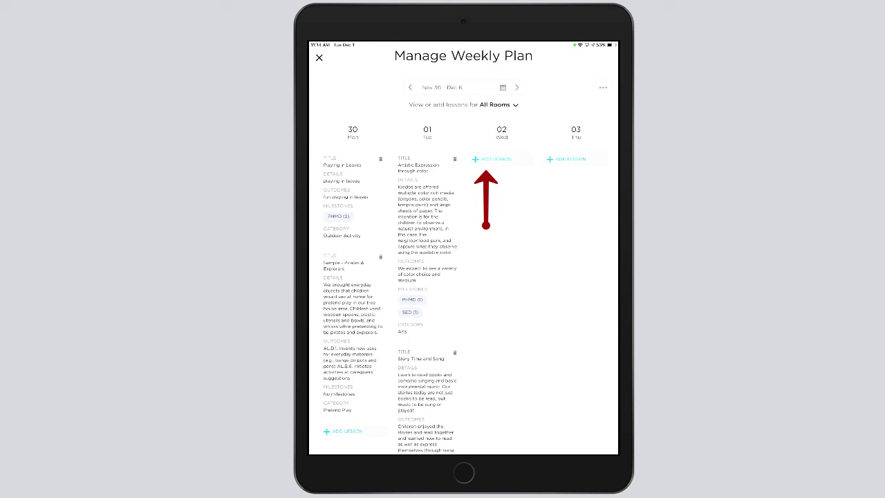
Add the lessons "Artistic Expression through color", "Finger Painting" and "Story Time and Song" to Wednesday, December 2, in the weekly plan
left_click(493, 159)
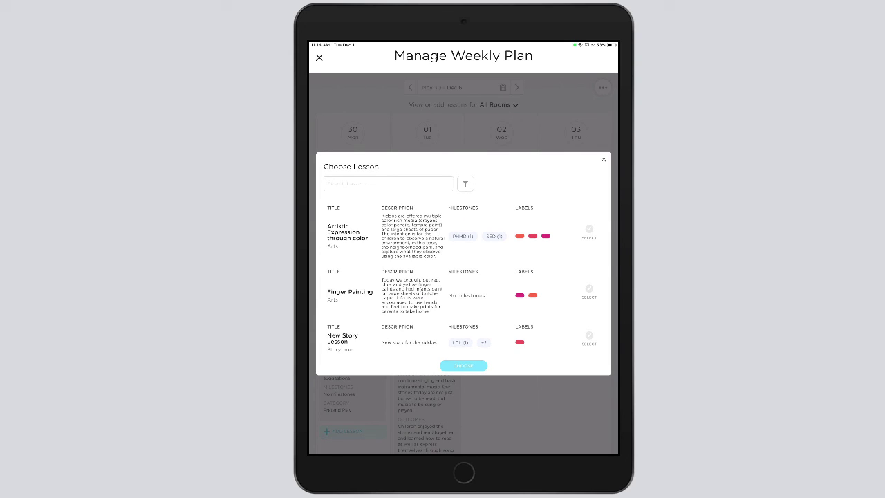
left_click(588, 230)
left_click(589, 290)
scroll(464, 290, "down", 3)
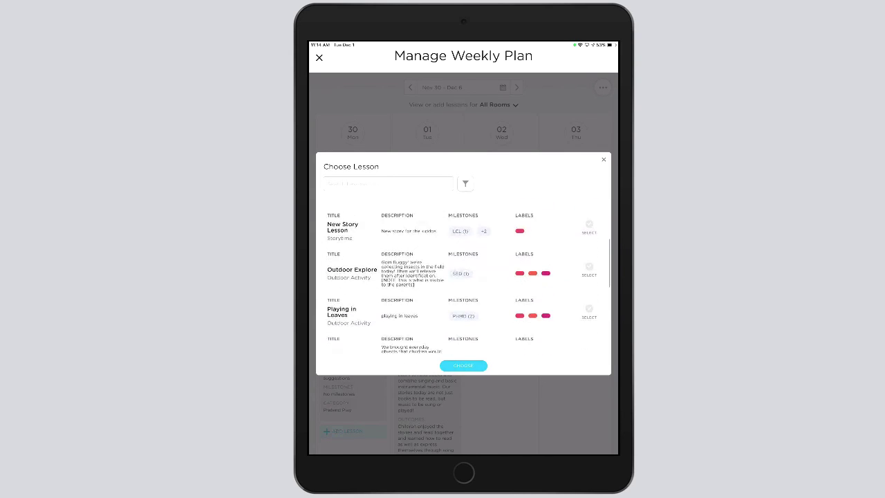
scroll(469, 278, "down", 4)
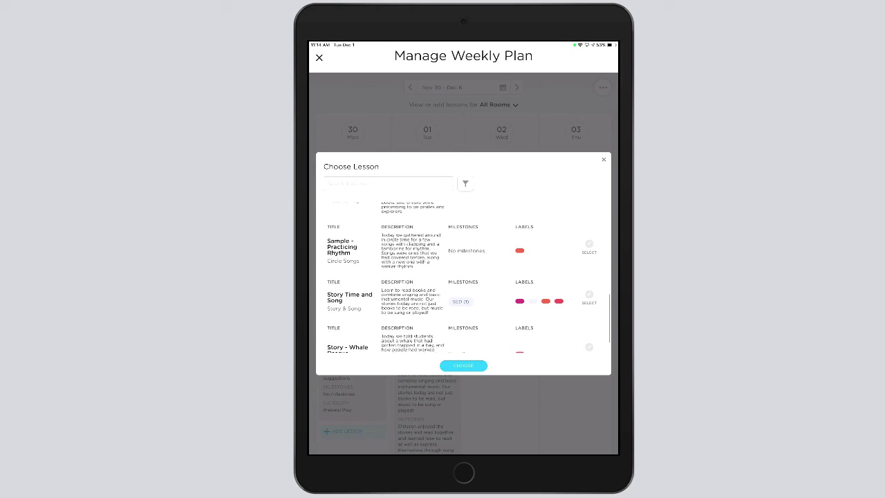
left_click(589, 298)
left_click(464, 366)
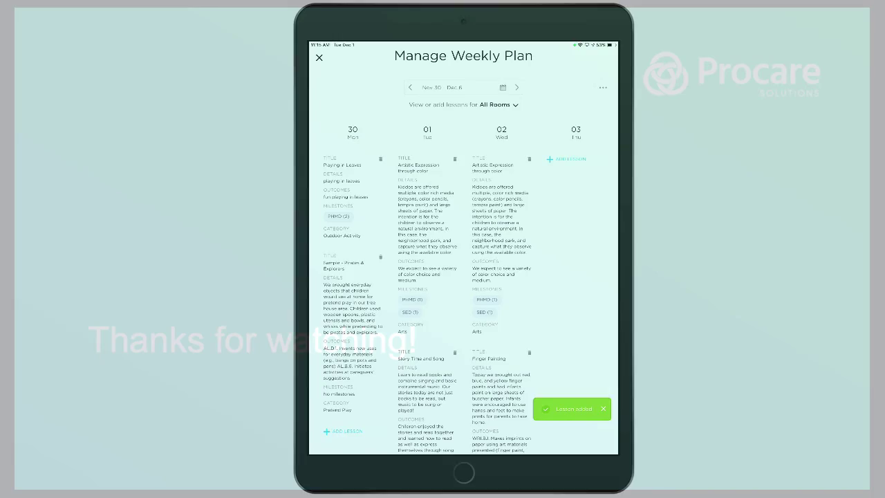